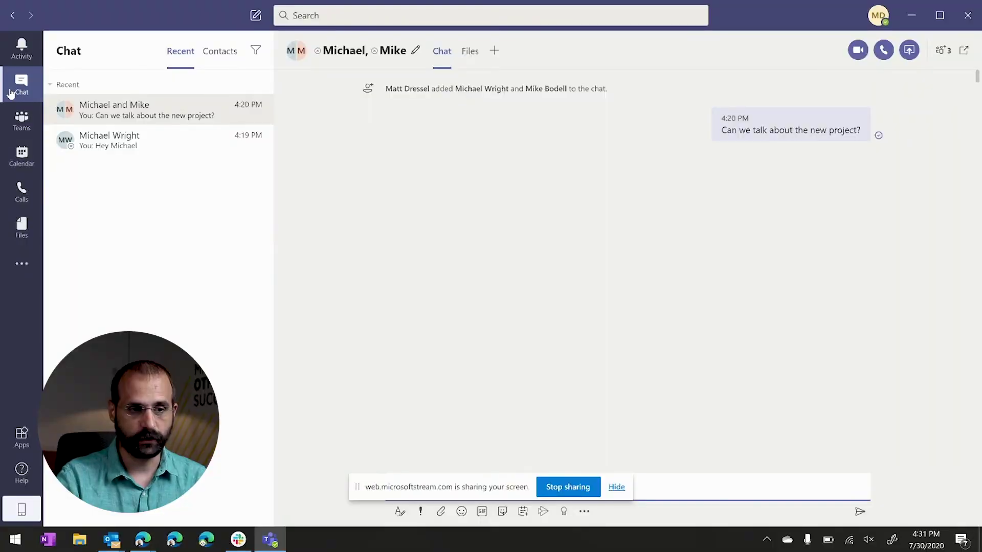
Rename the three-person group chat as New Project Chat
{"action": "left_click", "coordinate": [10, 93]}
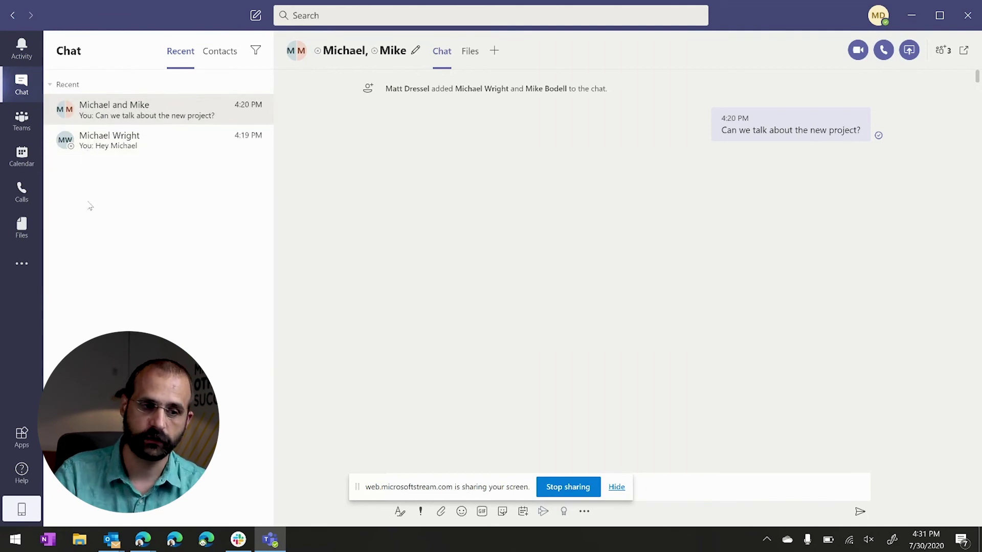
{"action": "left_click", "coordinate": [171, 120]}
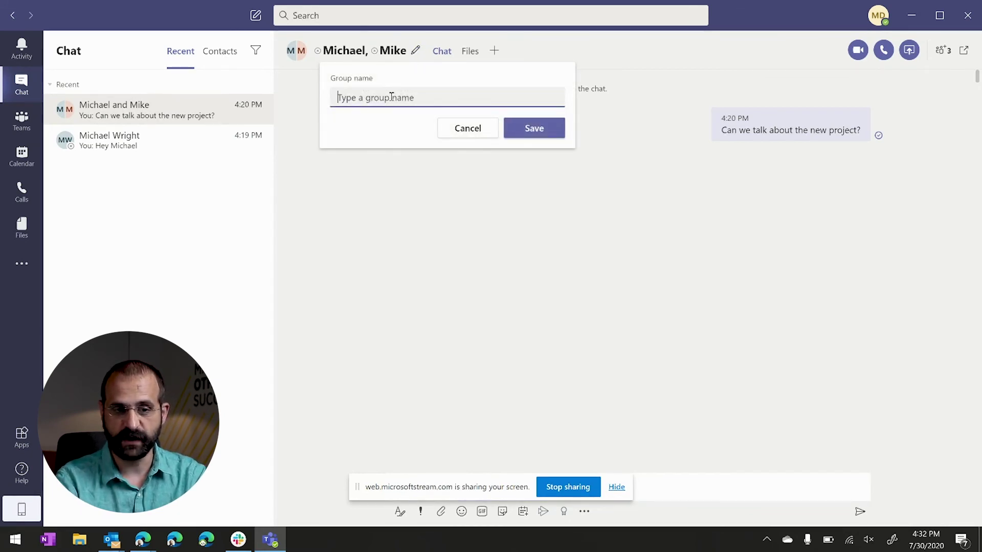
{"action": "type", "text": "Project Cha"}
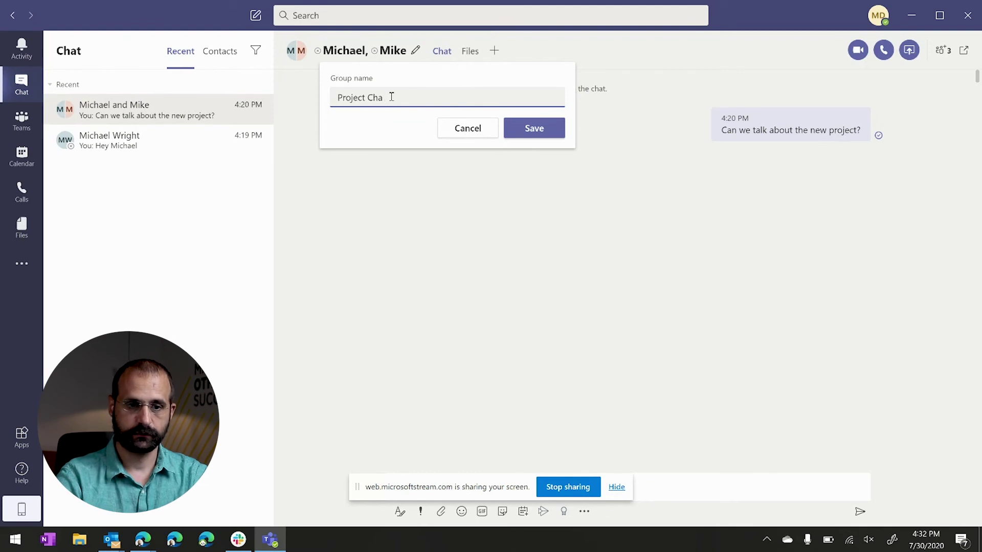
{"action": "key", "text": "BackSpace"}
{"action": "key", "text": "BackSpace"}
{"action": "key", "text": "BackSpace"}
{"action": "key", "text": "BackSpace"}
{"action": "key", "text": "BackSpace"}
{"action": "type", "text": "New Pr"}
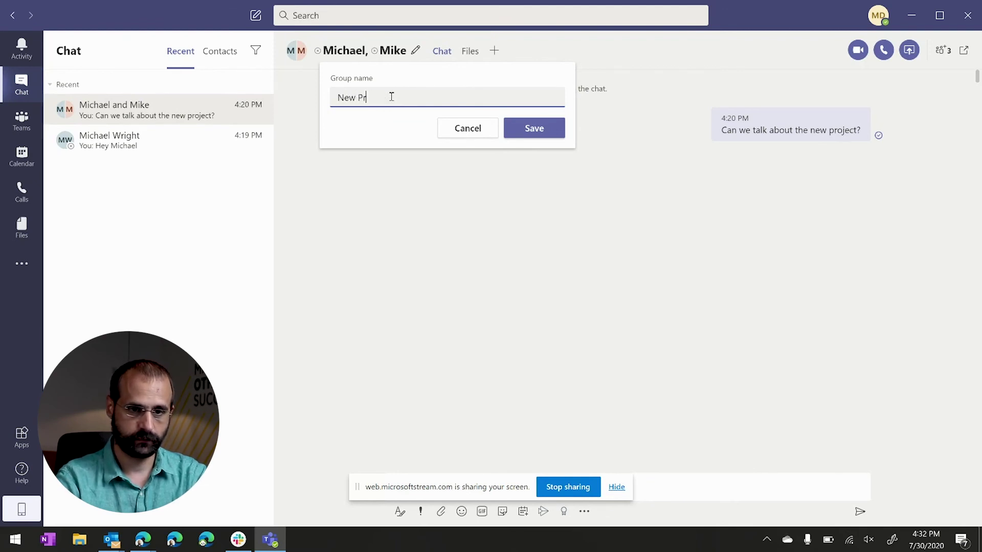
{"action": "type", "text": "oject Chat"}
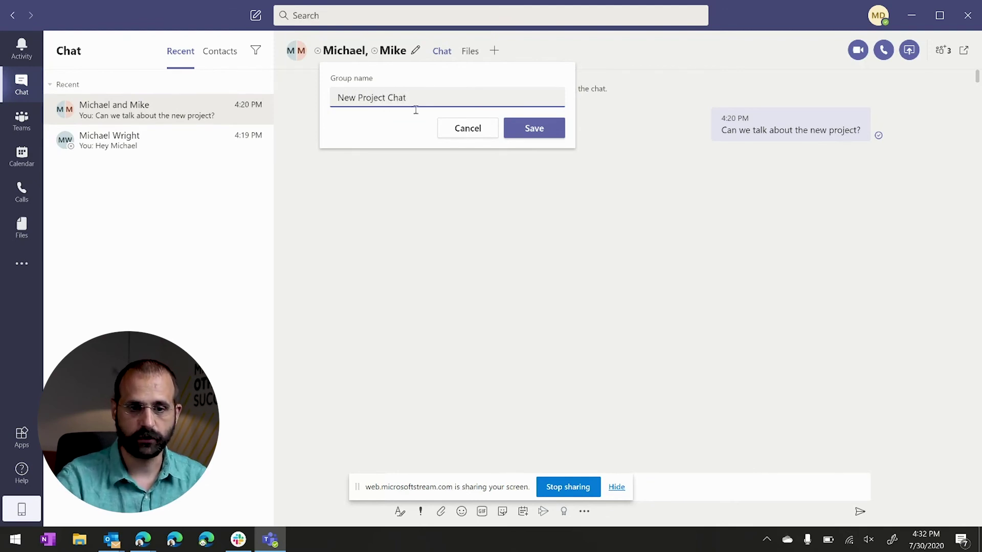
{"action": "left_click", "coordinate": [532, 133]}
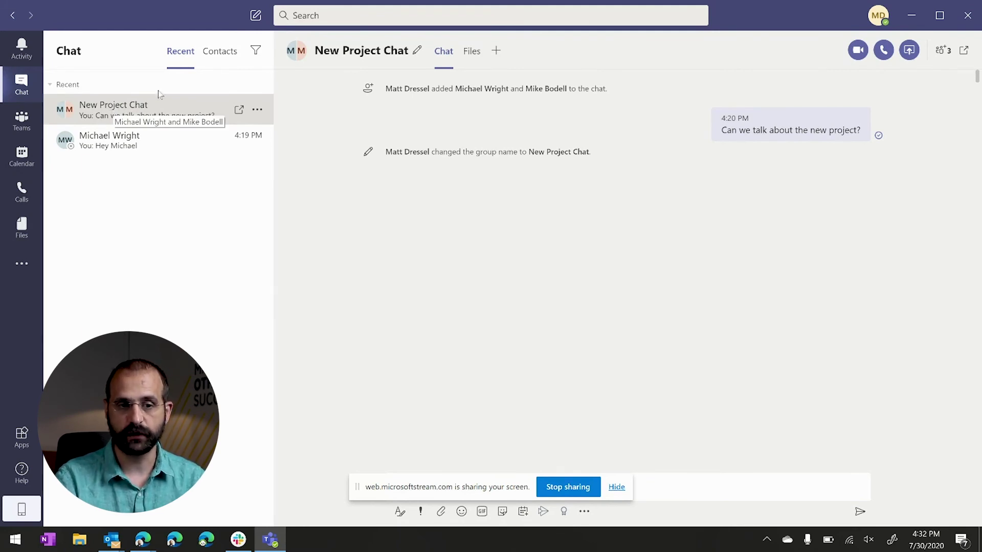
{"action": "left_click", "coordinate": [419, 51]}
{"action": "left_click", "coordinate": [468, 129]}
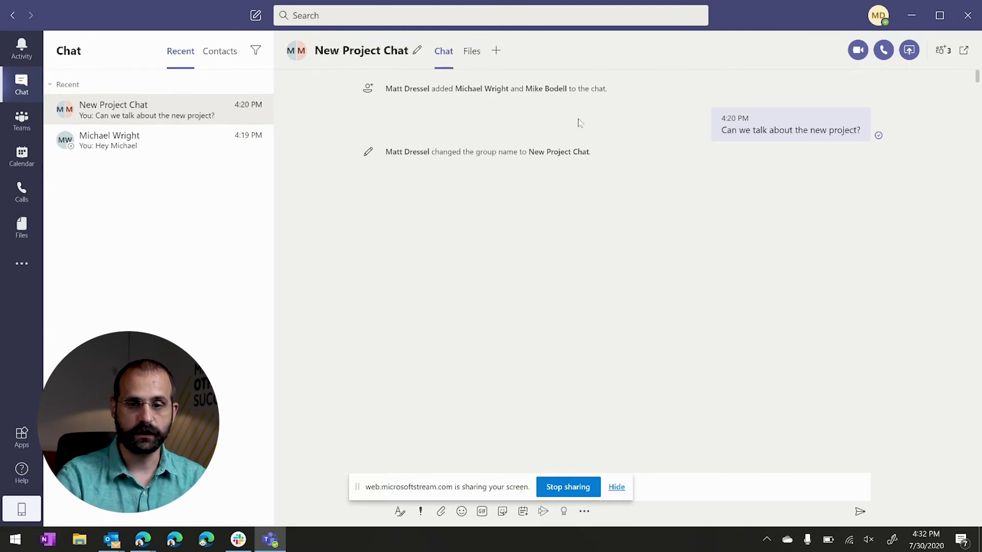
Add another colleague by name to New Project Chat without including the chat history
{"action": "left_click", "coordinate": [942, 50]}
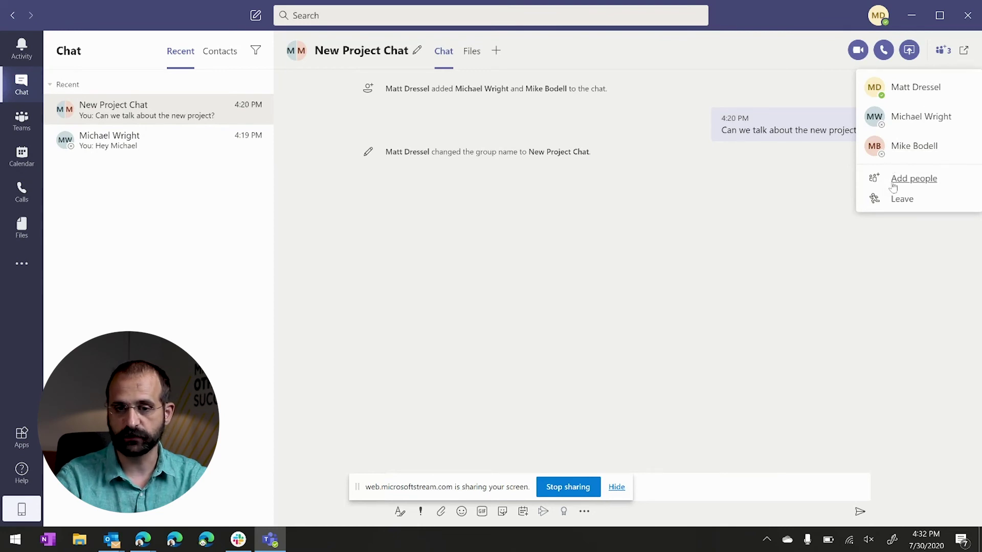
{"action": "left_click", "coordinate": [913, 178]}
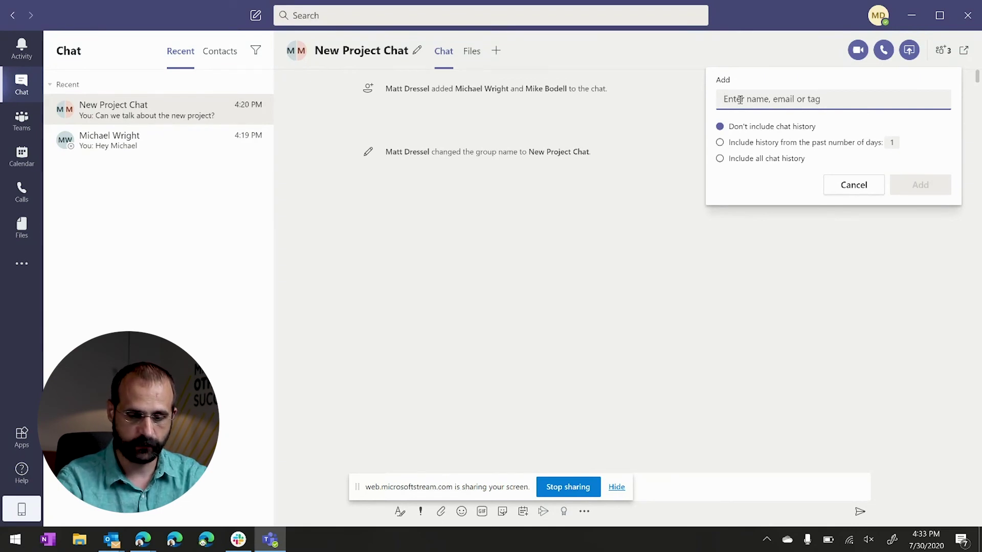
{"action": "type", "text": "Mitch"}
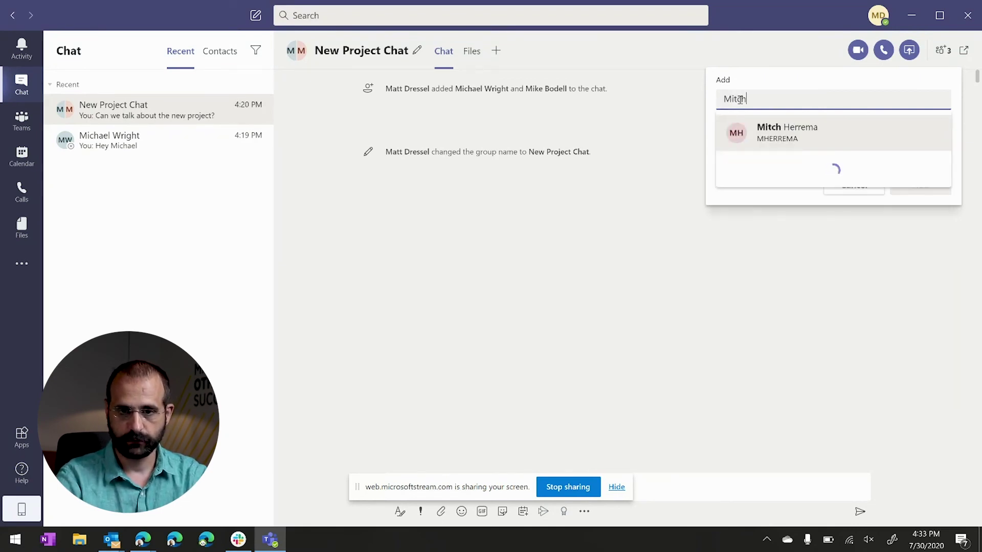
{"action": "left_click", "coordinate": [758, 131]}
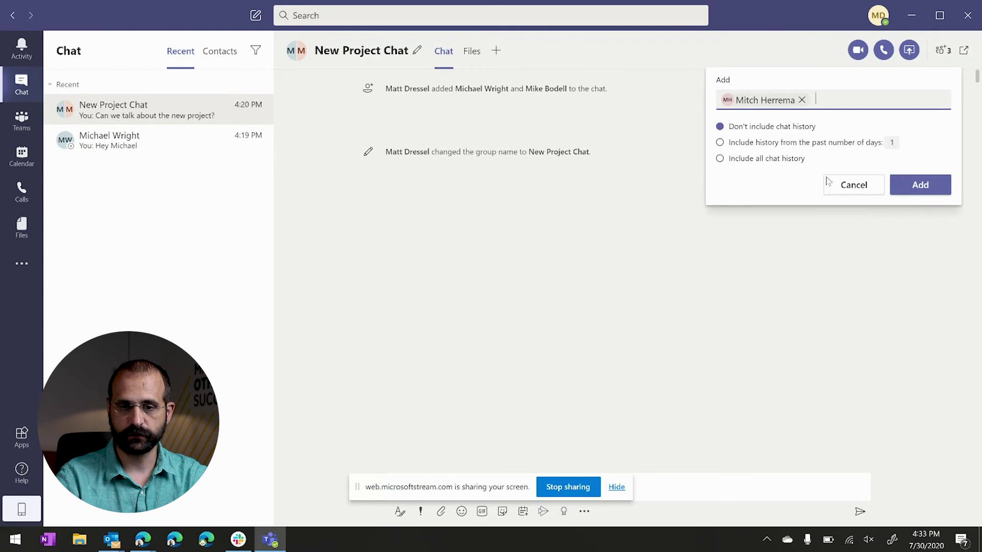
{"action": "left_click", "coordinate": [911, 187]}
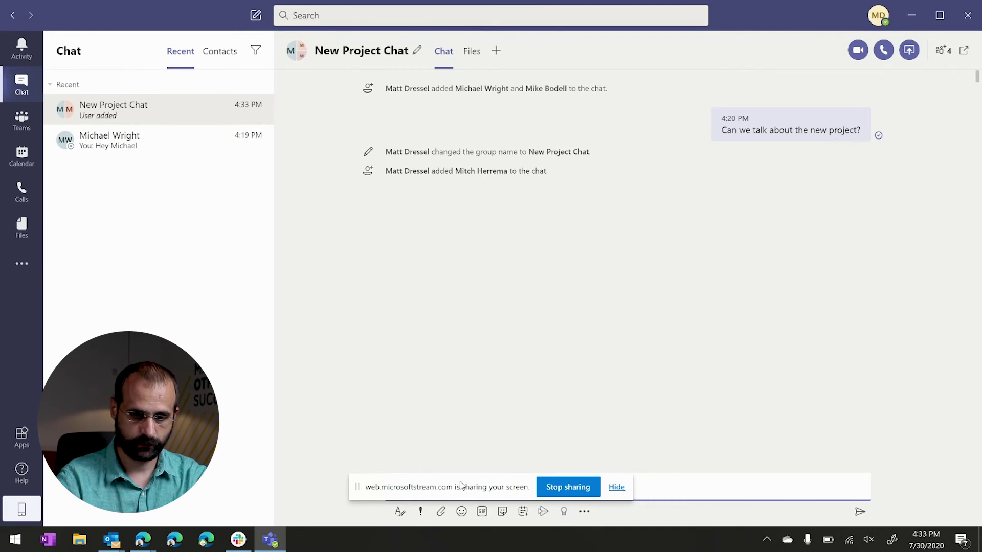
Send a short greeting to the newly added colleague in New Project Chat, moving the screen-sharing notice off the message box
{"action": "left_click_drag", "start_coordinate": [460, 485], "coordinate": [517, 365]}
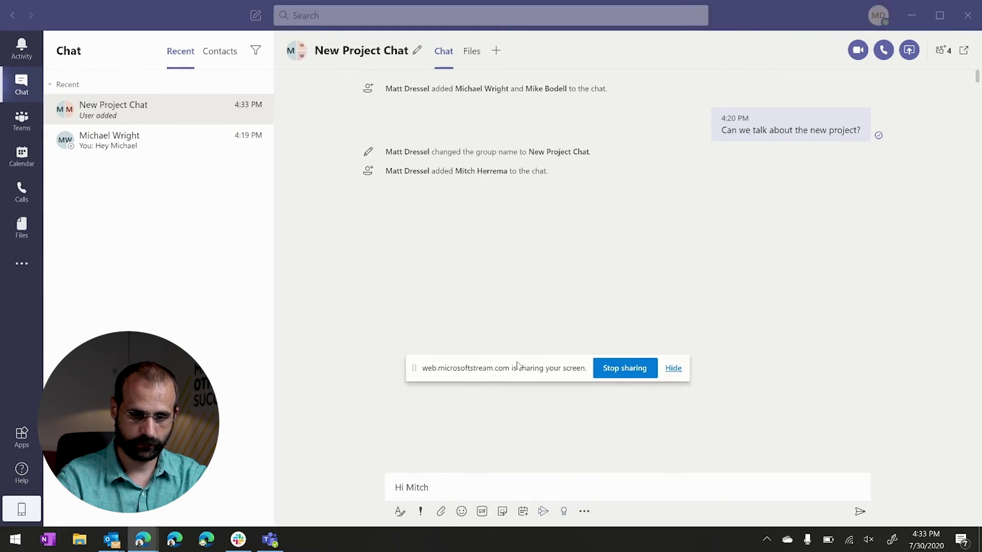
{"action": "left_click", "coordinate": [760, 494]}
{"action": "key", "text": "Return"}
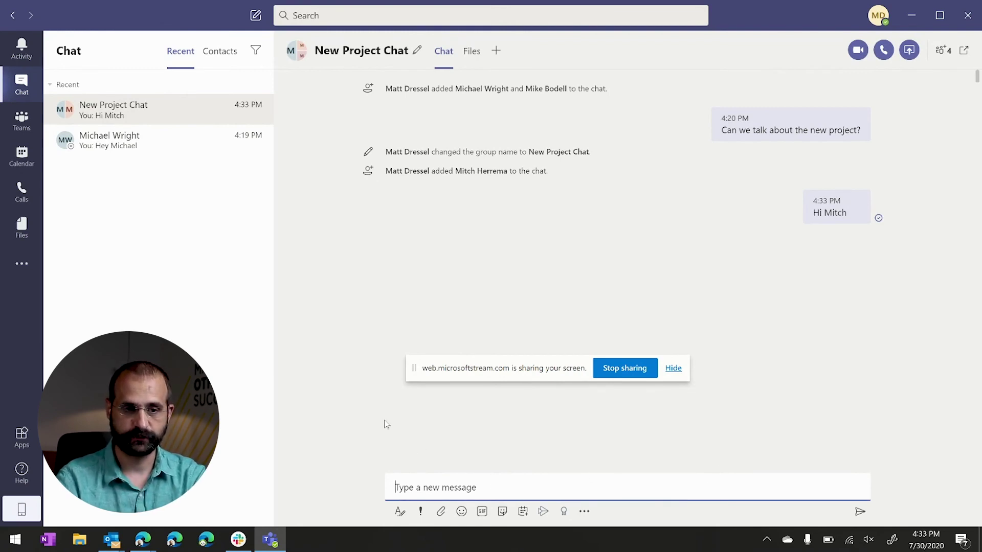
Look at the form for adding people in the one-to-one chat and close it without adding anyone
{"action": "left_click", "coordinate": [172, 134]}
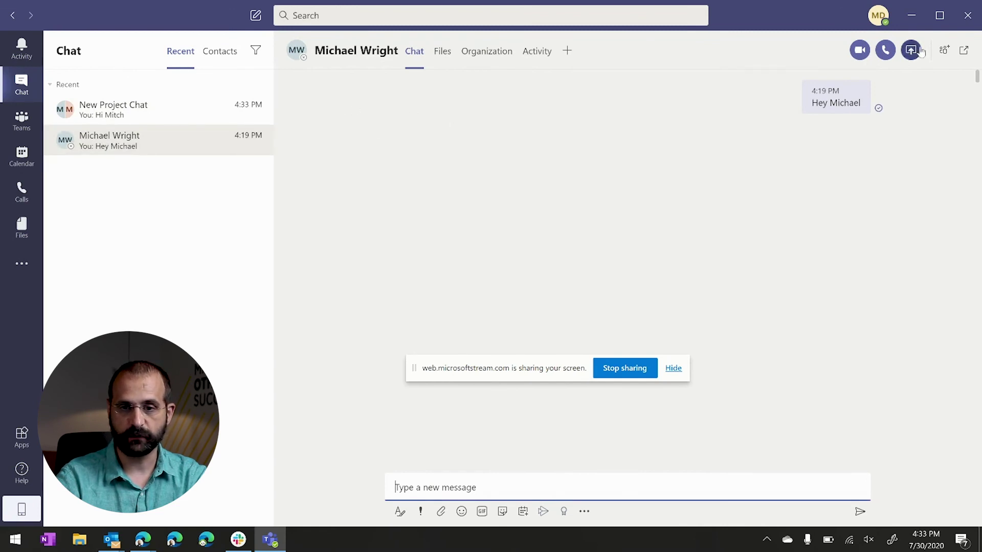
{"action": "left_click", "coordinate": [940, 53]}
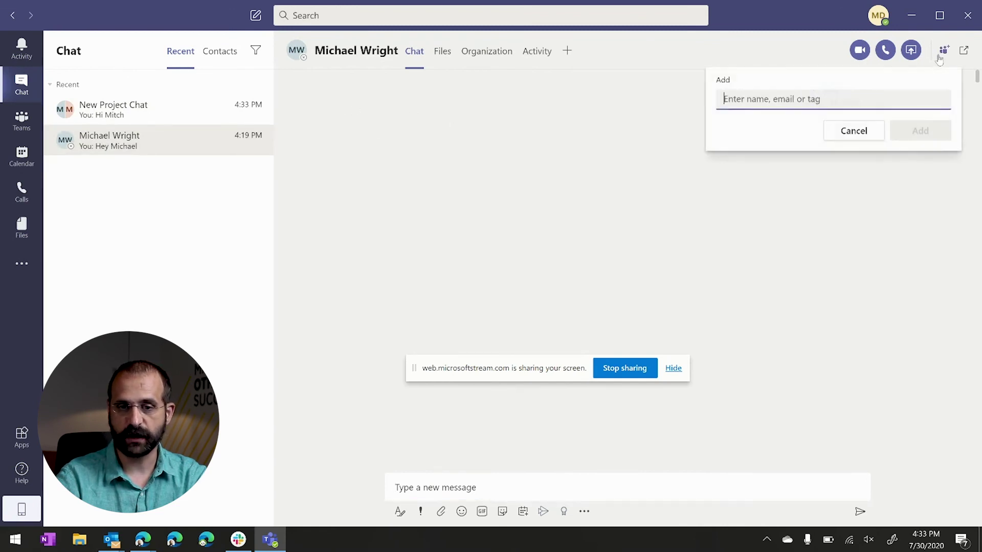
{"action": "left_click", "coordinate": [874, 134]}
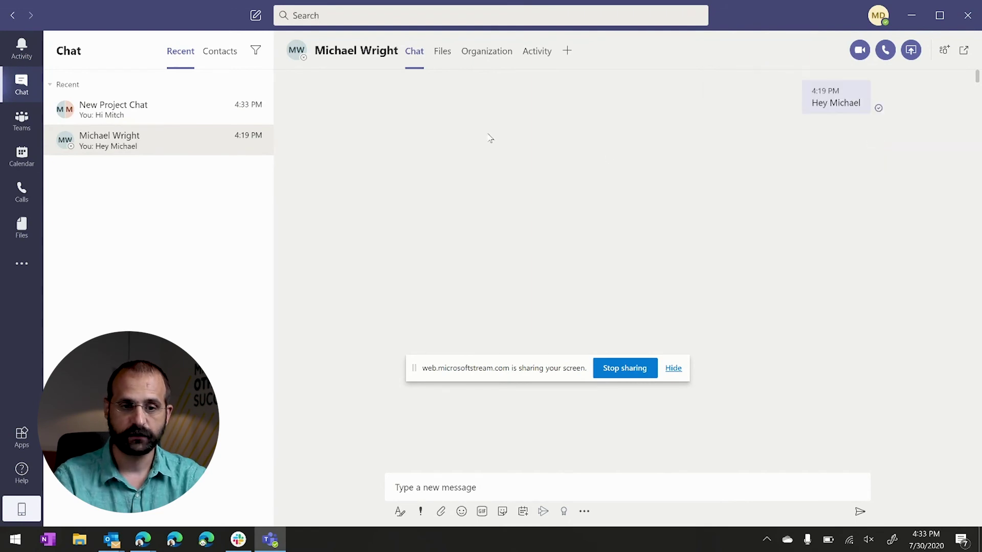
Look through New Project Chat's files and the apps that can be added to it as tabs, without adding one
{"action": "left_click", "coordinate": [164, 116]}
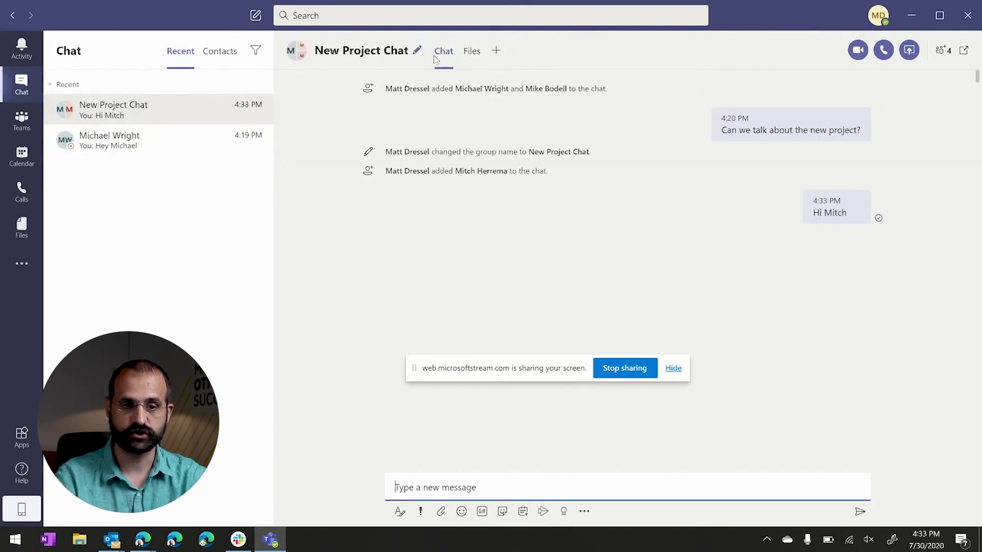
{"action": "left_click", "coordinate": [474, 56]}
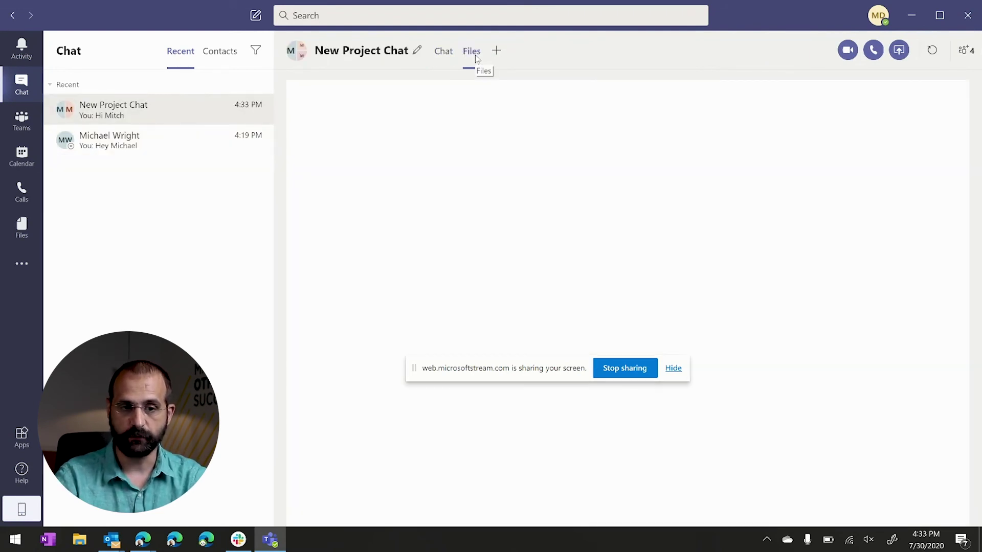
{"action": "left_click", "coordinate": [441, 63]}
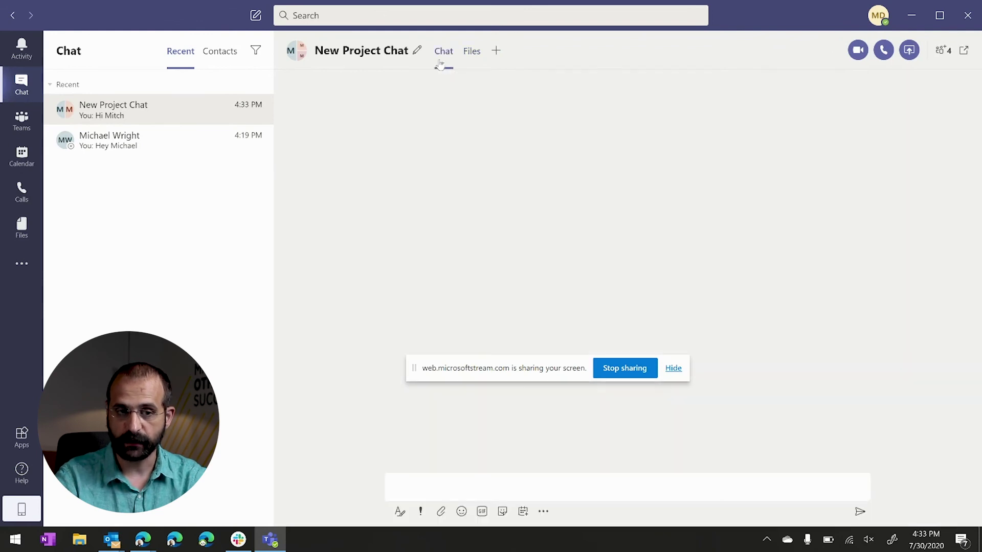
{"action": "left_click", "coordinate": [496, 52]}
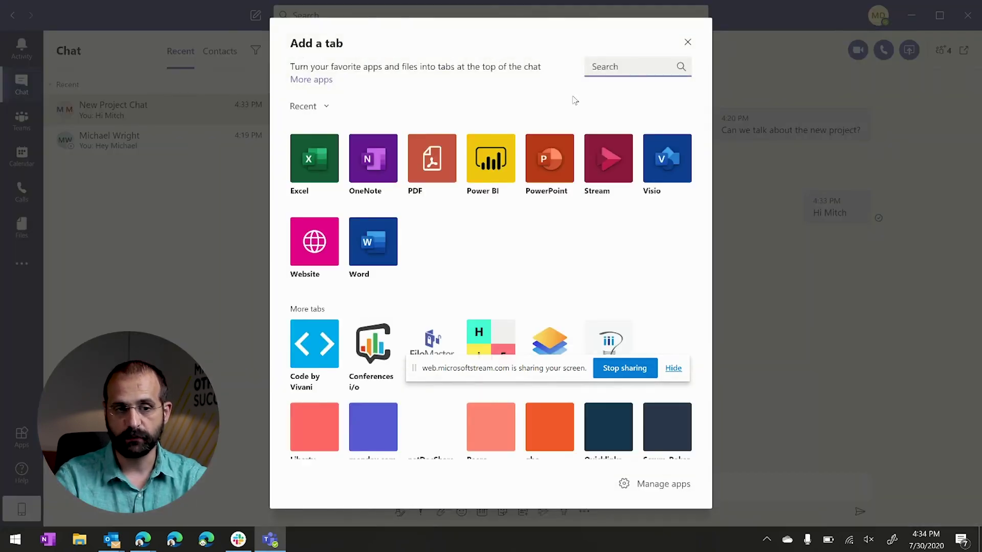
{"action": "left_click", "coordinate": [687, 42]}
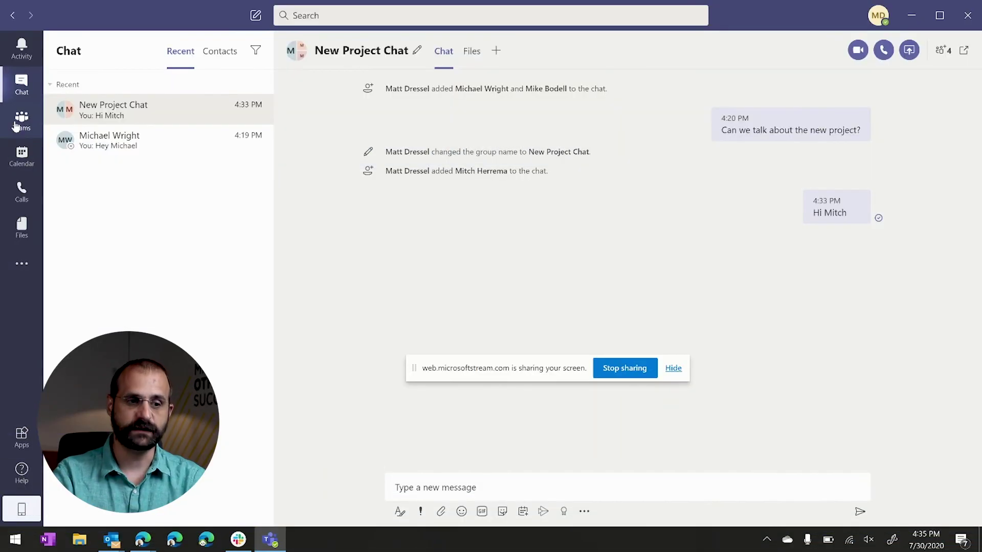
Post the message "Hello" in the General channel of the Stream team
{"action": "left_click", "coordinate": [15, 126]}
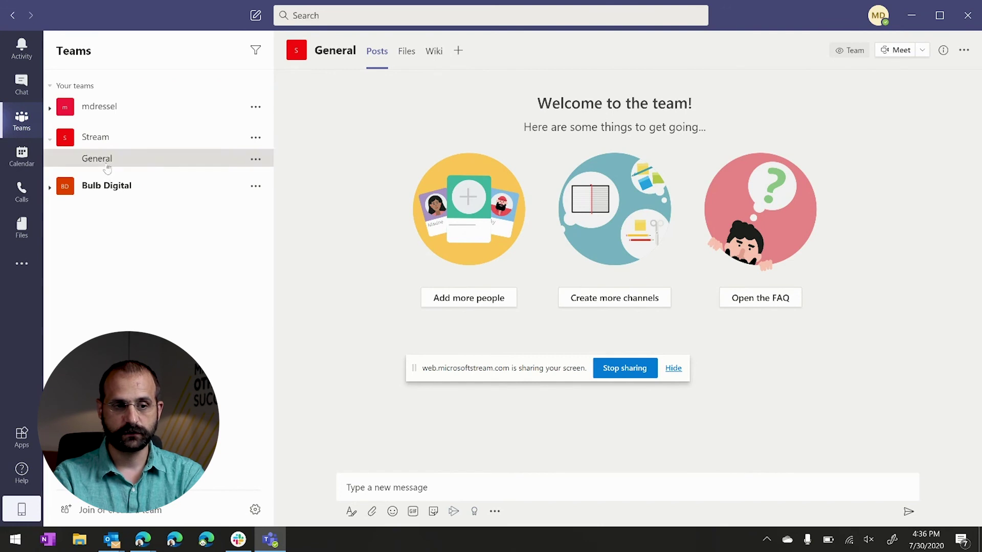
{"action": "left_click", "coordinate": [104, 139]}
{"action": "left_click", "coordinate": [104, 139]}
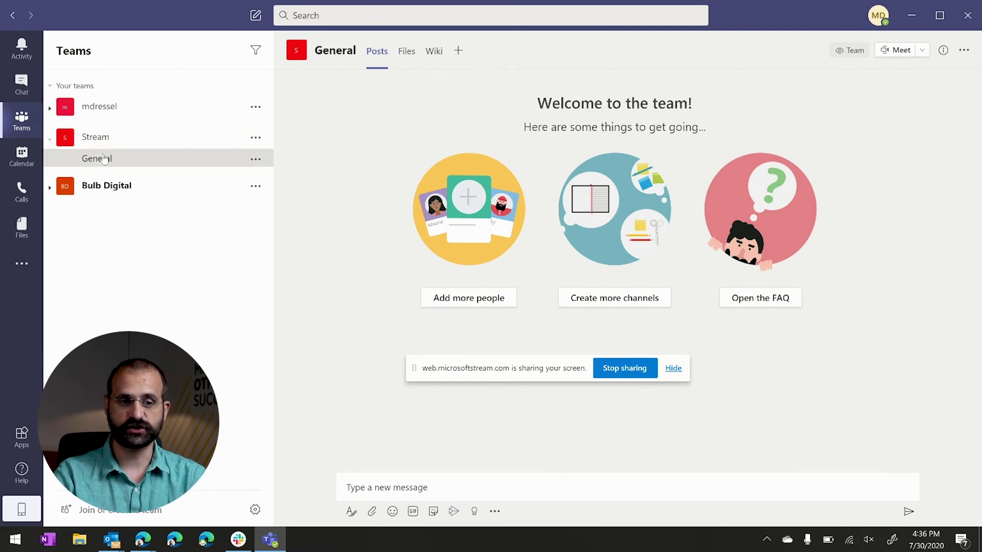
{"action": "left_click", "coordinate": [417, 481]}
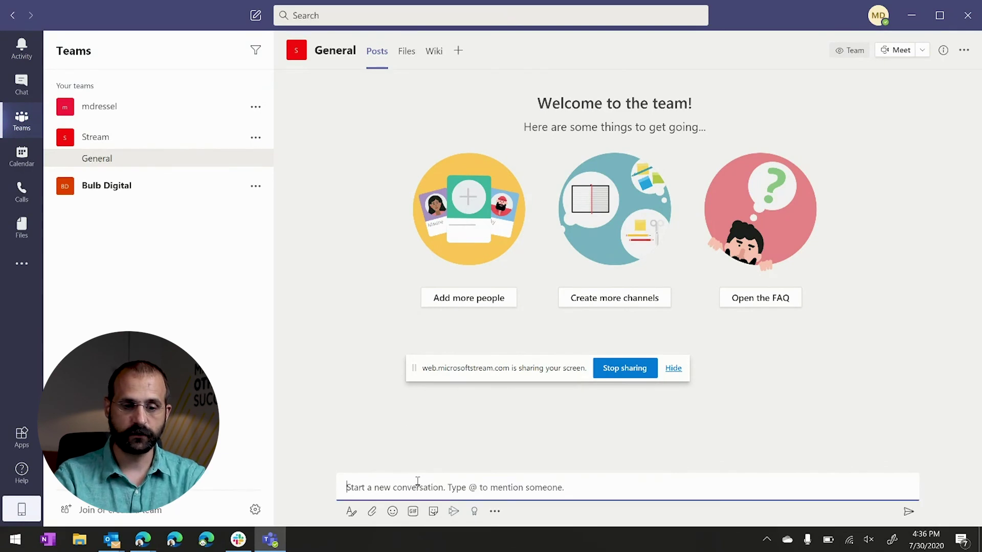
{"action": "type", "text": "Hell"}
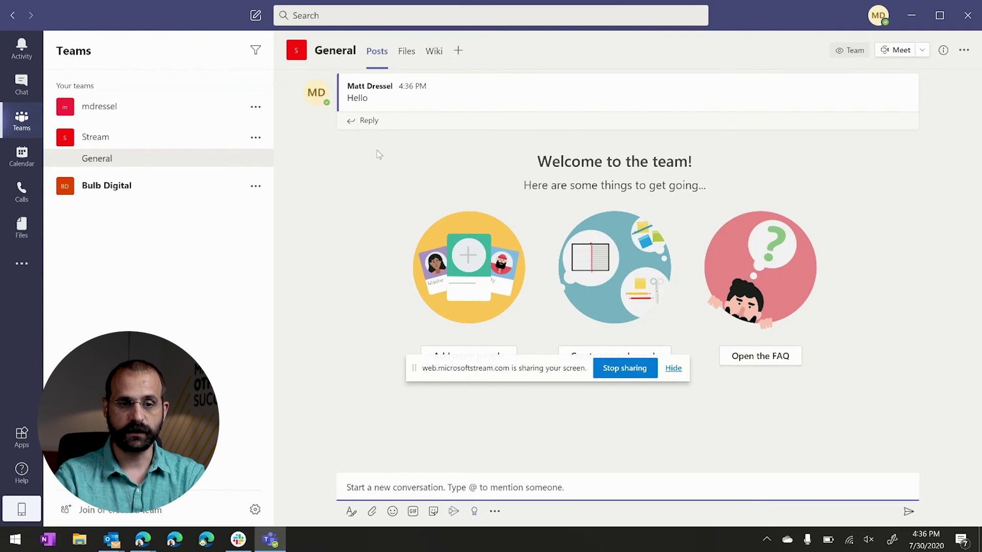
Review the messages in New Project Chat and the reactions and options offered on the project question
{"action": "left_click", "coordinate": [22, 84]}
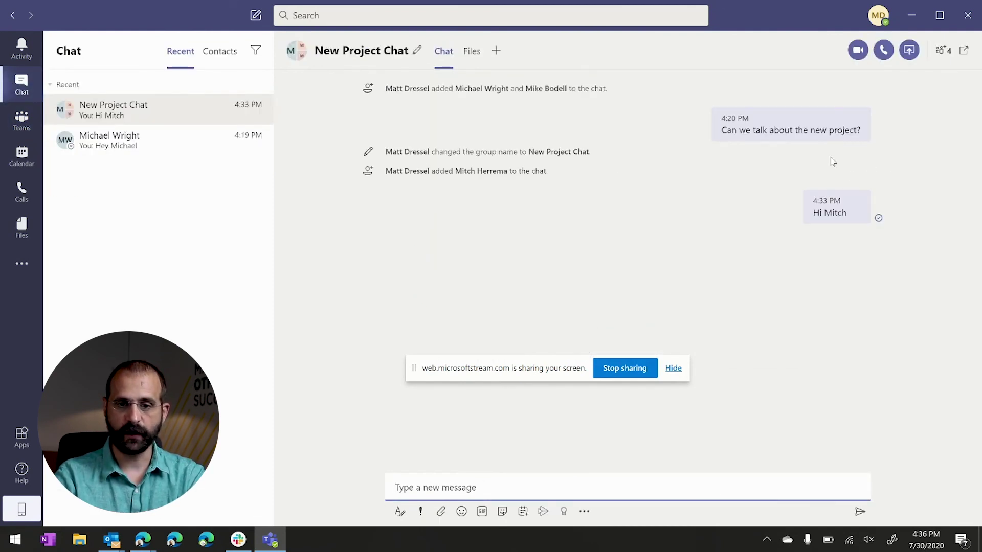
{"action": "mouse_move", "coordinate": [818, 127]}
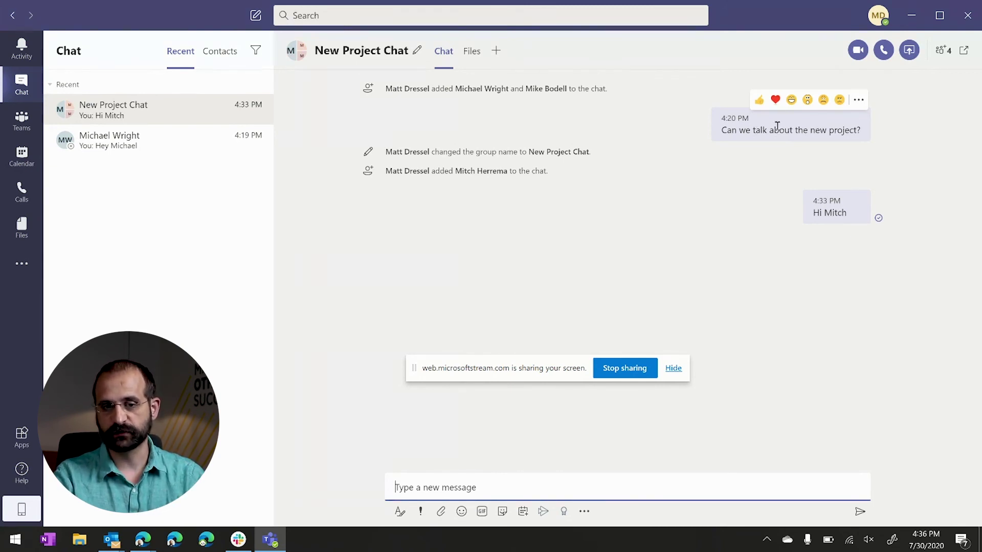
{"action": "left_click", "coordinate": [794, 131]}
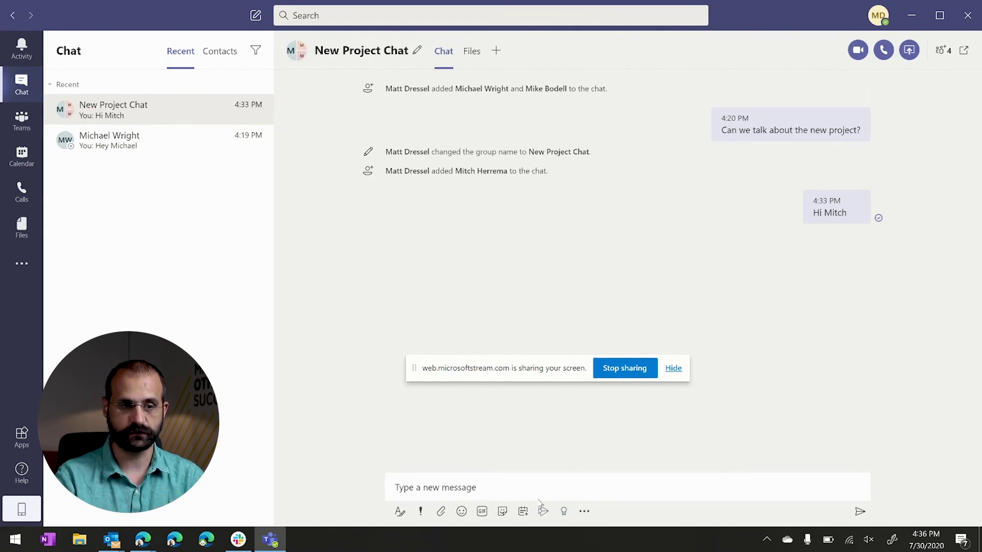
Reply "Additional info" to the "Hello" post in the Stream team's General channel, clearing the screen-sharing notice off the post
{"action": "left_click", "coordinate": [35, 115]}
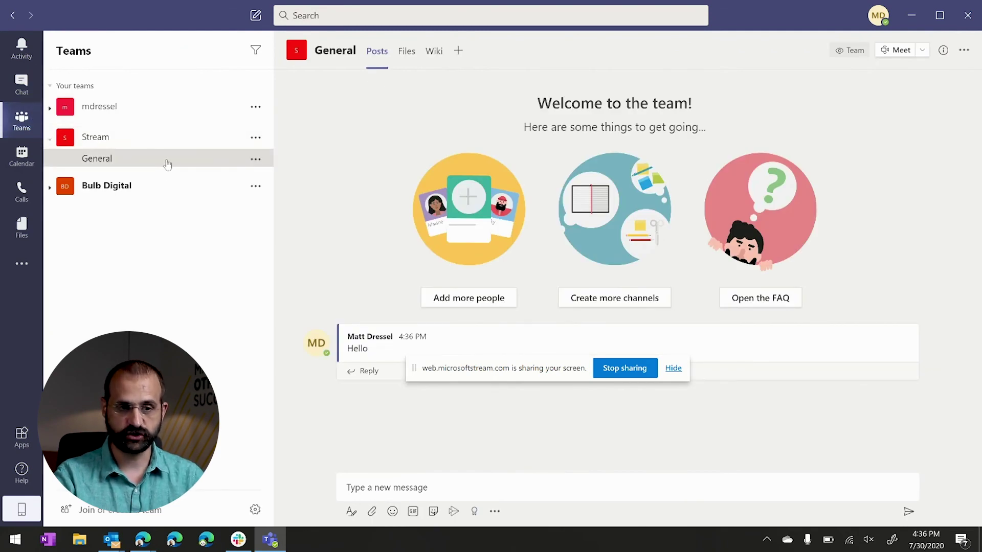
{"action": "left_click_drag", "start_coordinate": [590, 369], "coordinate": [649, 480]}
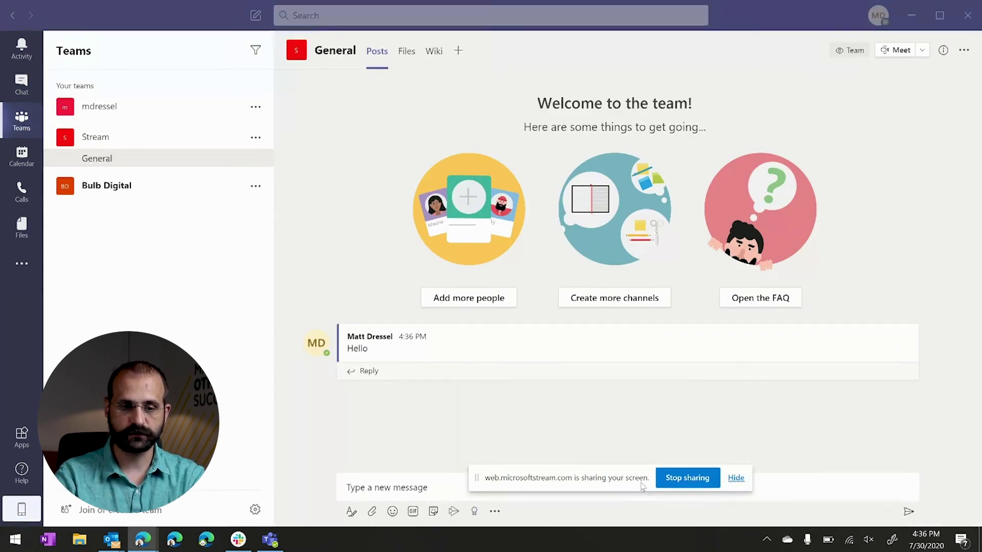
{"action": "left_click", "coordinate": [360, 372]}
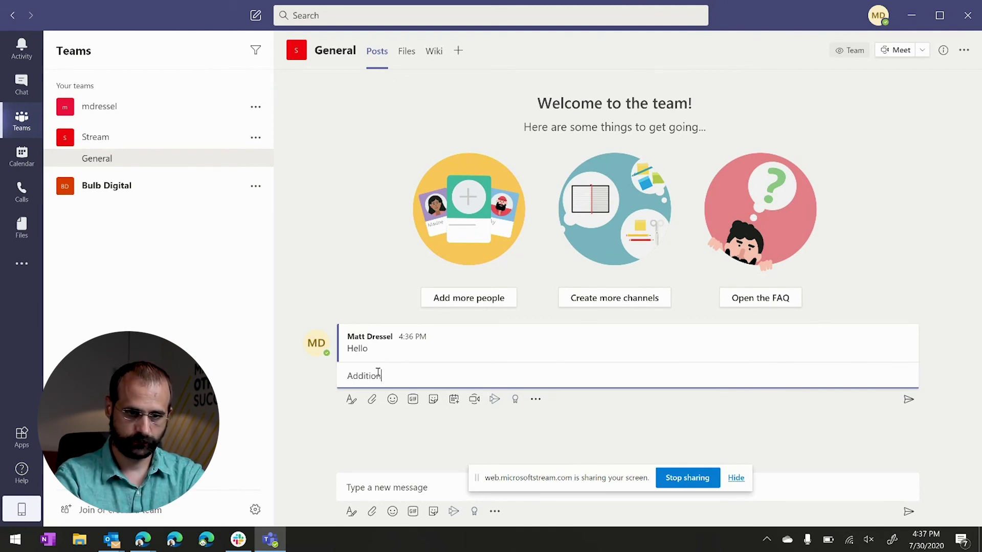
{"action": "key", "text": "Return"}
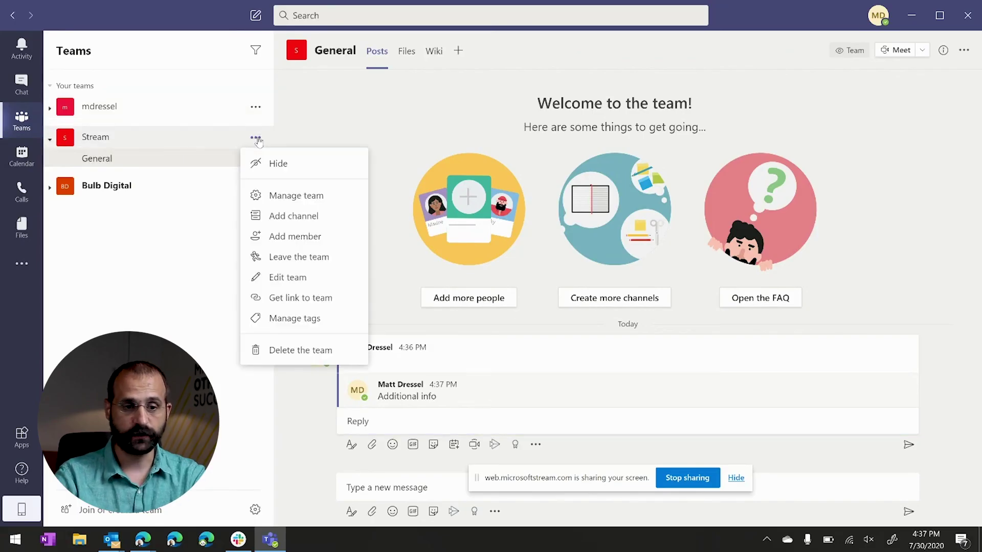
Add a colleague to the Stream team as a member and check the team's members and guests list
{"action": "left_click", "coordinate": [289, 195]}
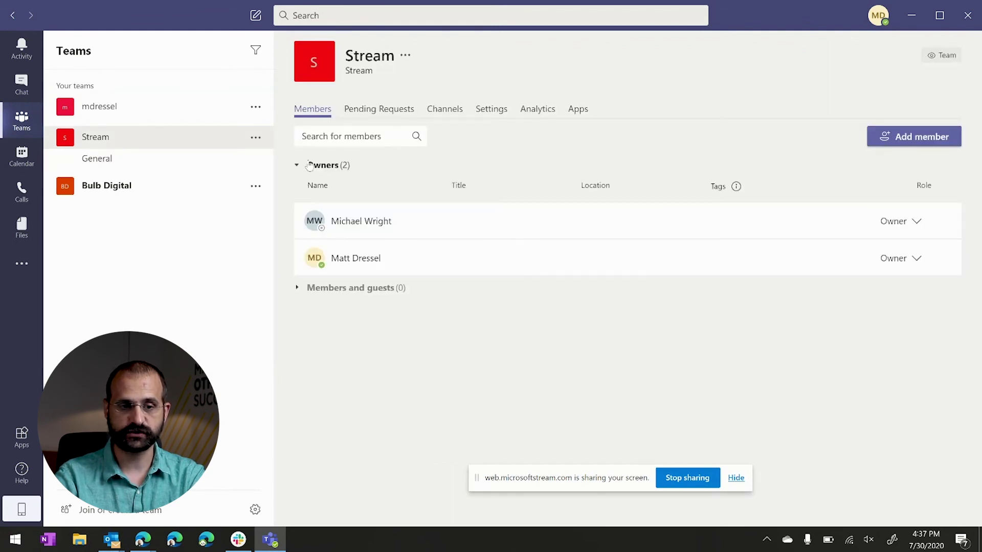
{"action": "left_click", "coordinate": [926, 139]}
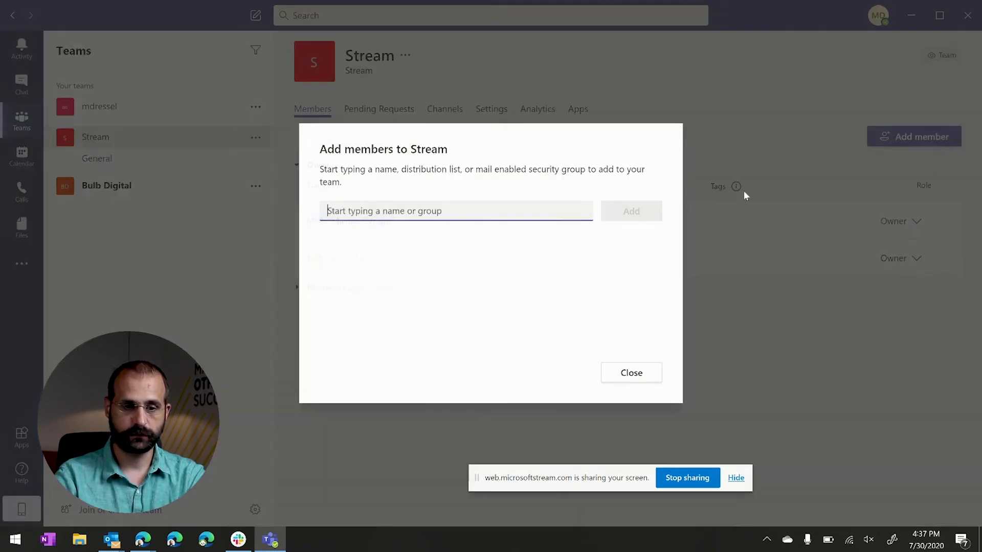
{"action": "key", "text": "Escape"}
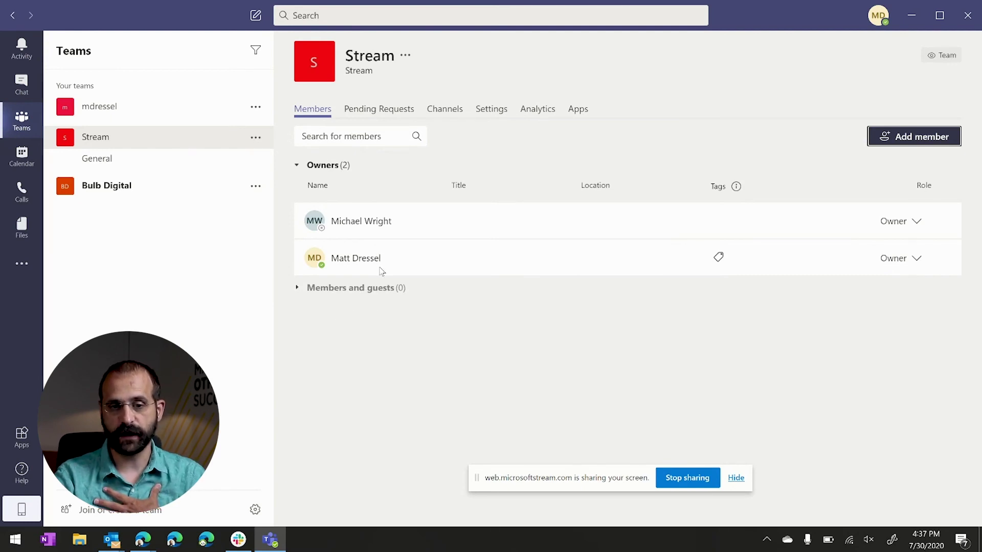
{"action": "left_click", "coordinate": [905, 137]}
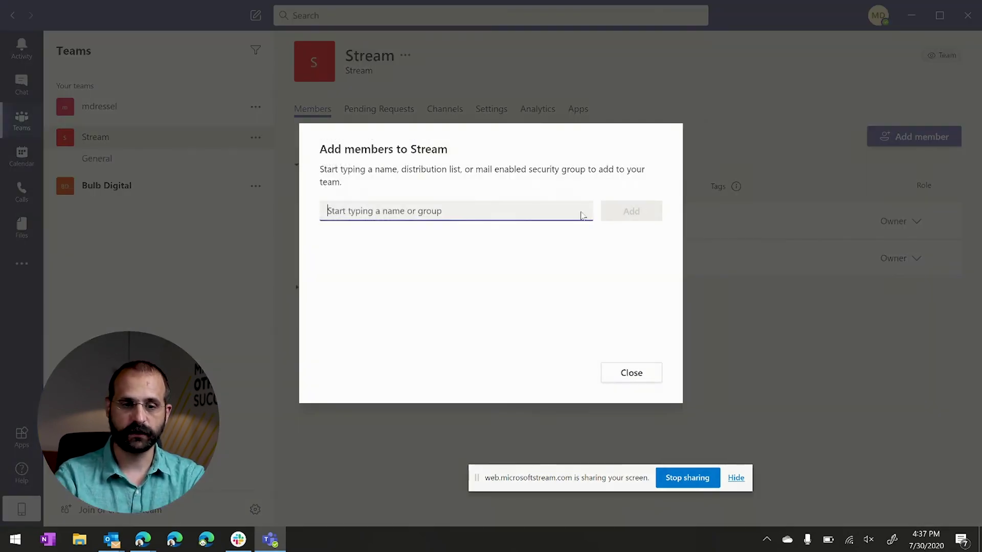
{"action": "type", "text": "mit"}
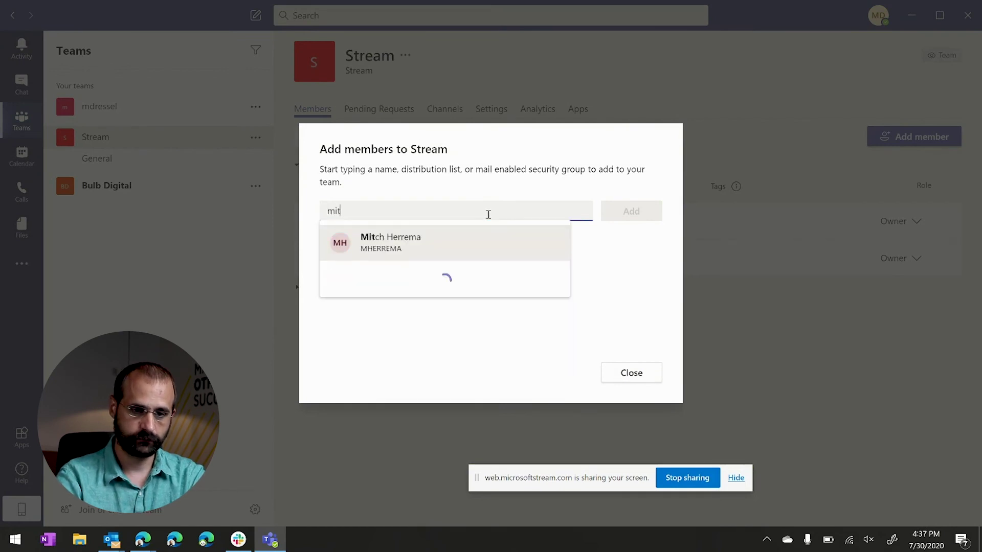
{"action": "key", "text": "Return"}
{"action": "left_click", "coordinate": [629, 211]}
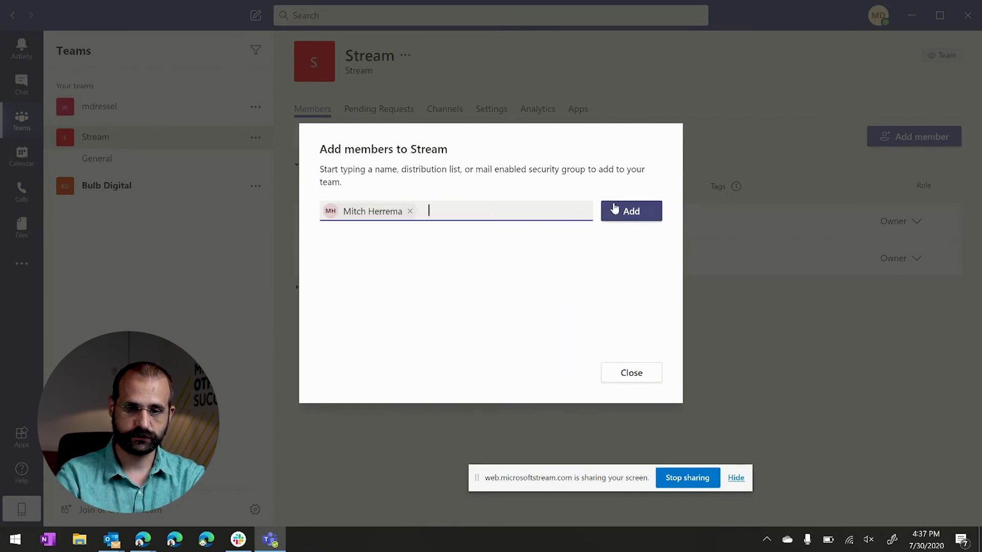
{"action": "left_click", "coordinate": [631, 375]}
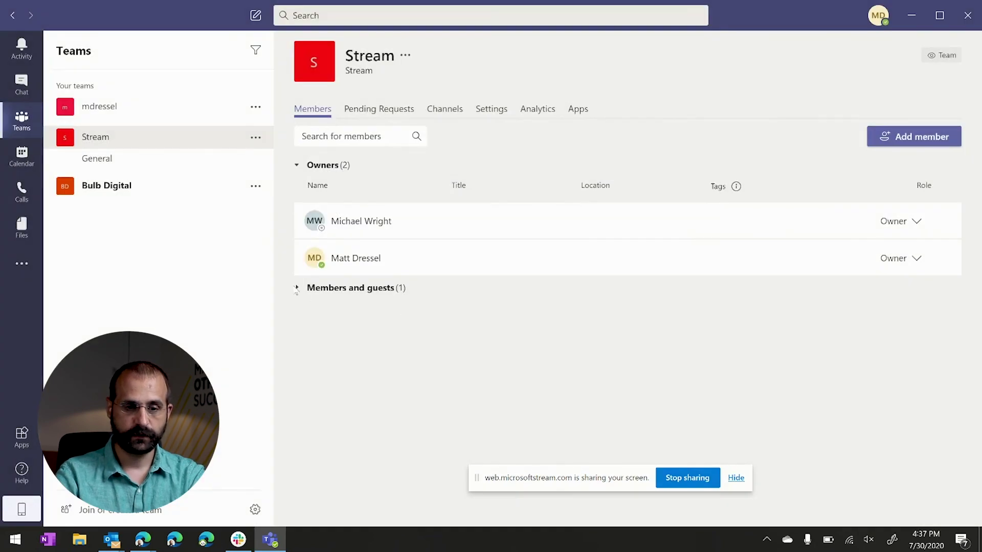
{"action": "left_click", "coordinate": [298, 289]}
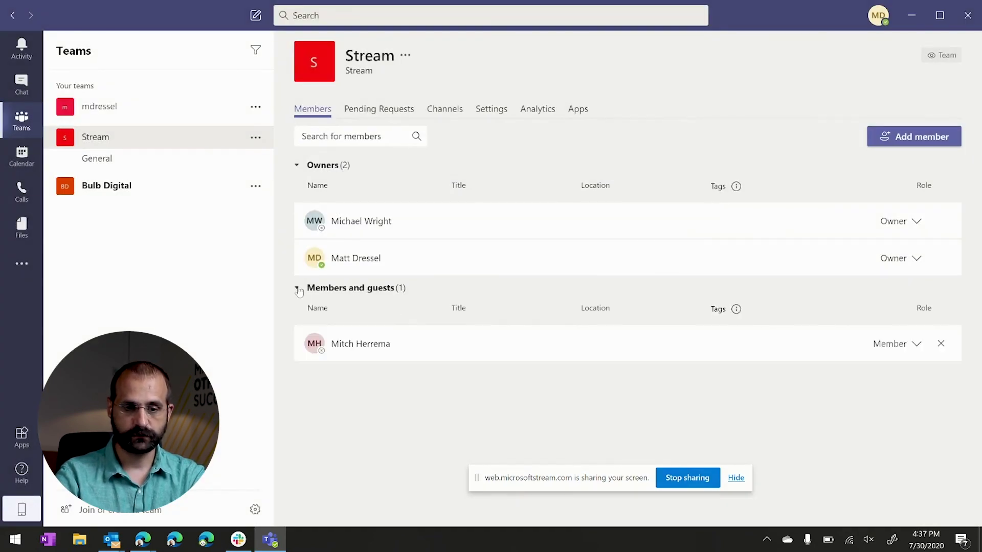
{"action": "left_click", "coordinate": [298, 289]}
Post the file gotham.zip from the Demo folder in Downloads to the Stream team's General channel
{"action": "left_click", "coordinate": [159, 169]}
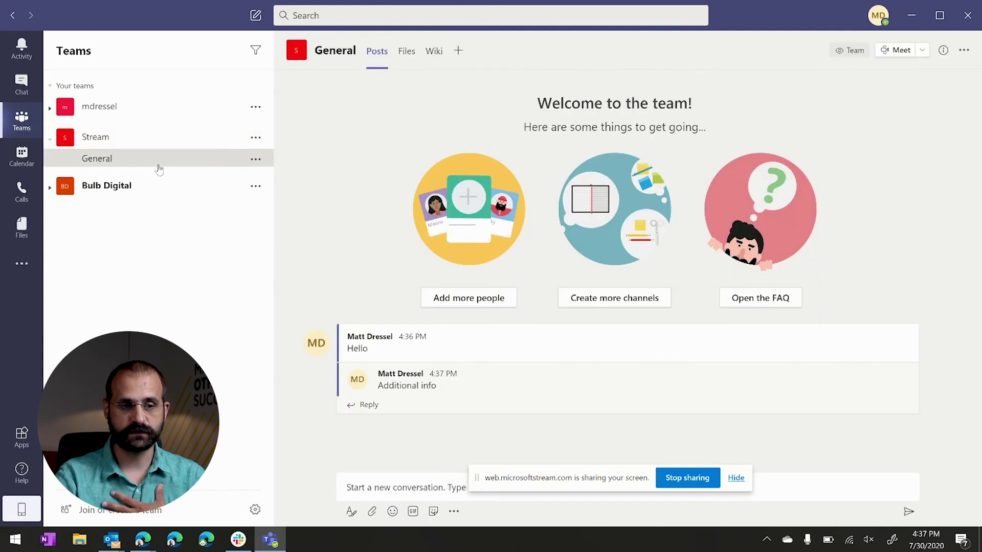
{"action": "mouse_move", "coordinate": [355, 358]}
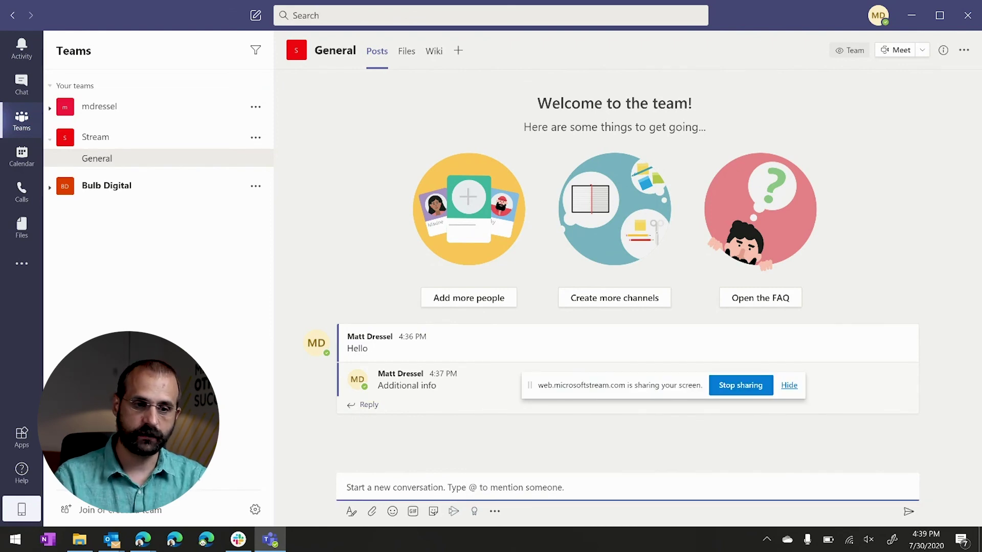
{"action": "key", "text": "alt+Tab"}
{"action": "key", "text": "alt+Tab"}
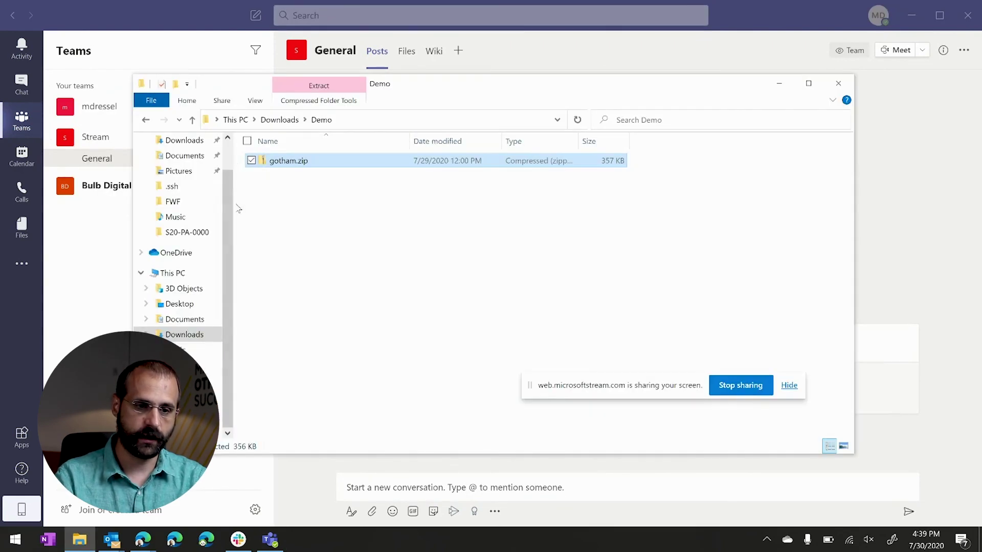
{"action": "left_click_drag", "start_coordinate": [287, 162], "coordinate": [406, 489]}
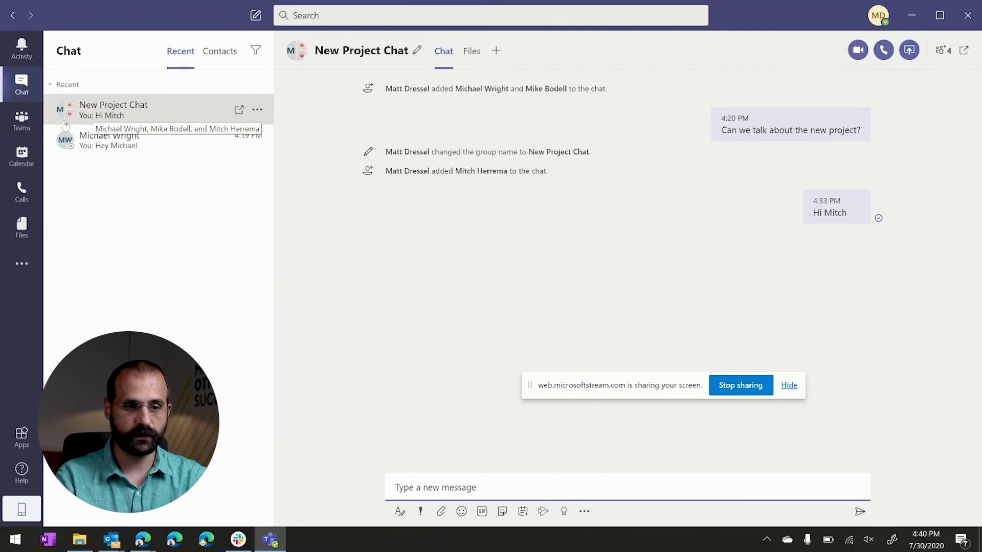
Check the meeting options of Stream's General channel without starting or scheduling a meeting
{"action": "left_click", "coordinate": [21, 123]}
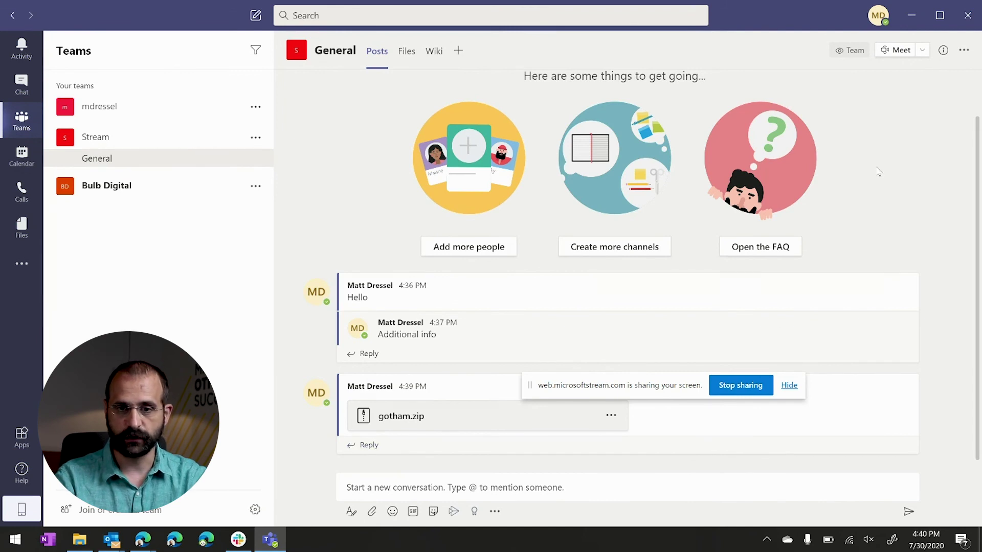
{"action": "left_click", "coordinate": [921, 50]}
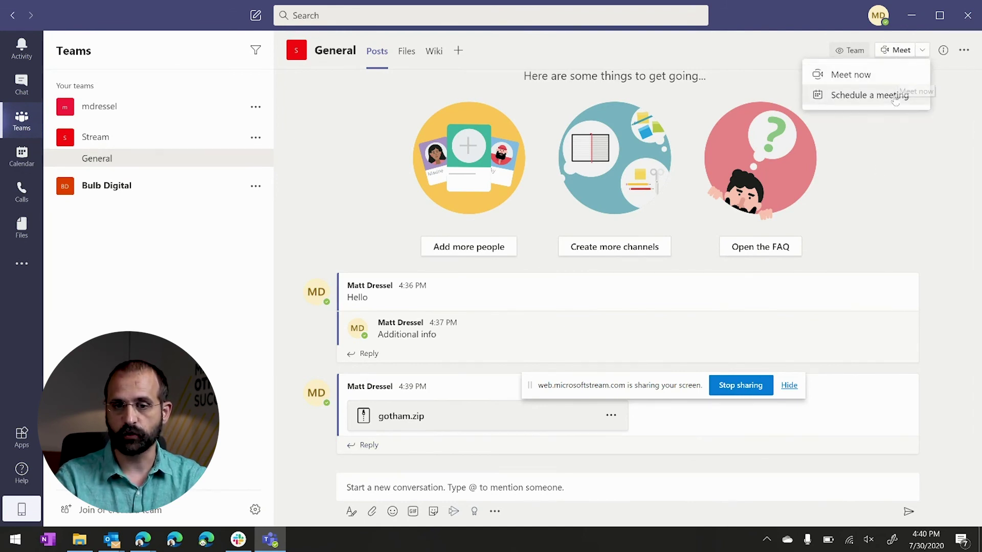
{"action": "left_click", "coordinate": [892, 122]}
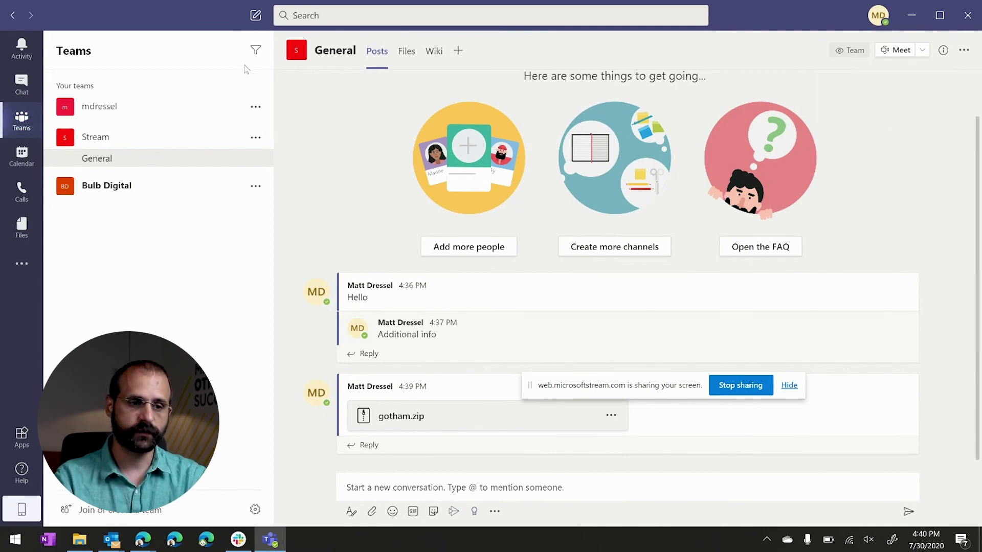
Start an audio call with everyone in New Project Chat, show the call's participants, and hang up
{"action": "left_click", "coordinate": [21, 84]}
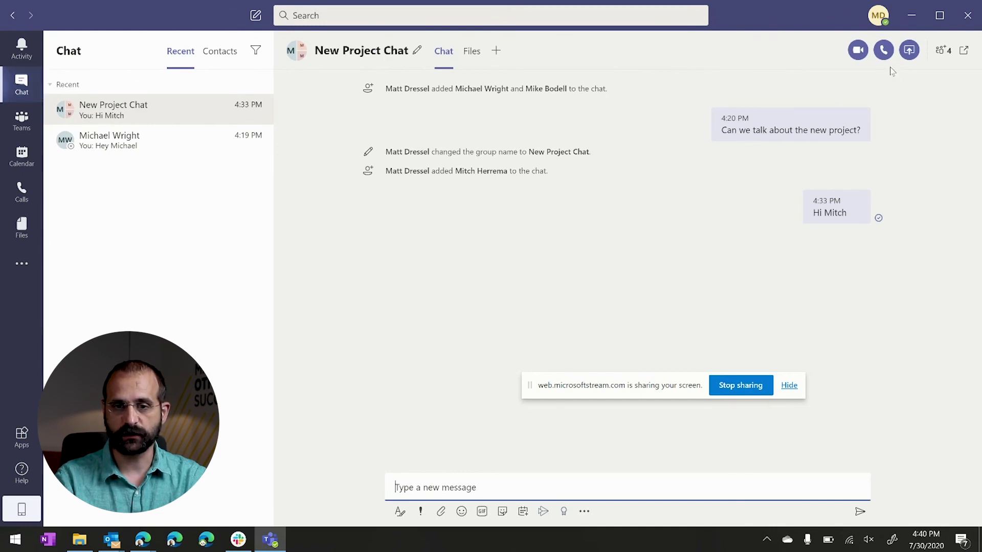
{"action": "left_click", "coordinate": [883, 50]}
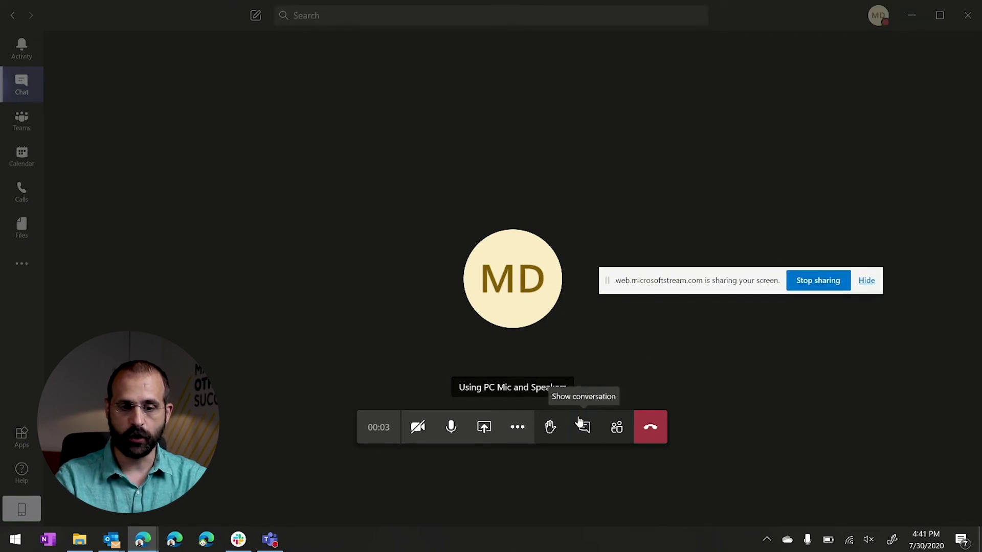
{"action": "left_click", "coordinate": [616, 427]}
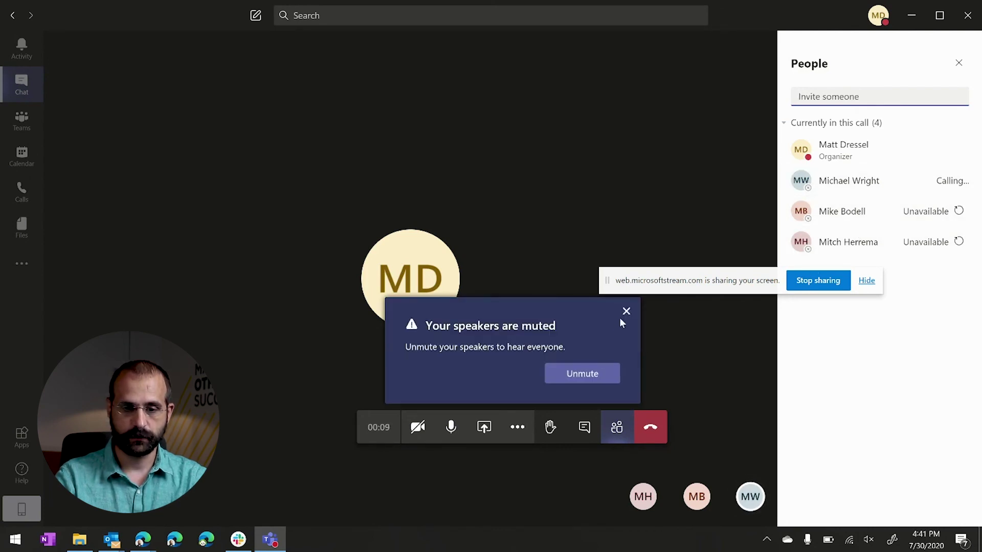
{"action": "left_click", "coordinate": [651, 427]}
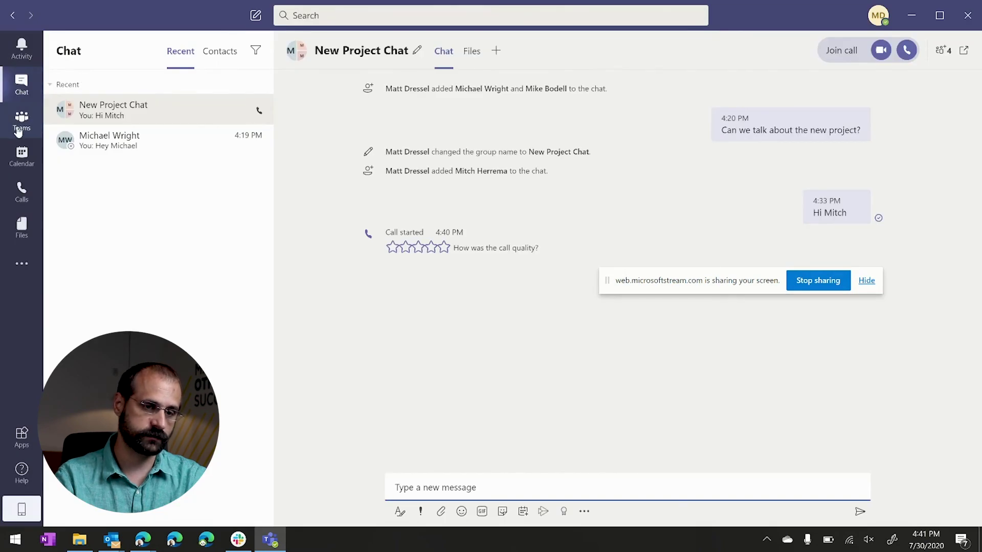
Start an instant meeting with video in Stream's General channel, view its post in the channel, and return to the meeting
{"action": "left_click", "coordinate": [21, 120]}
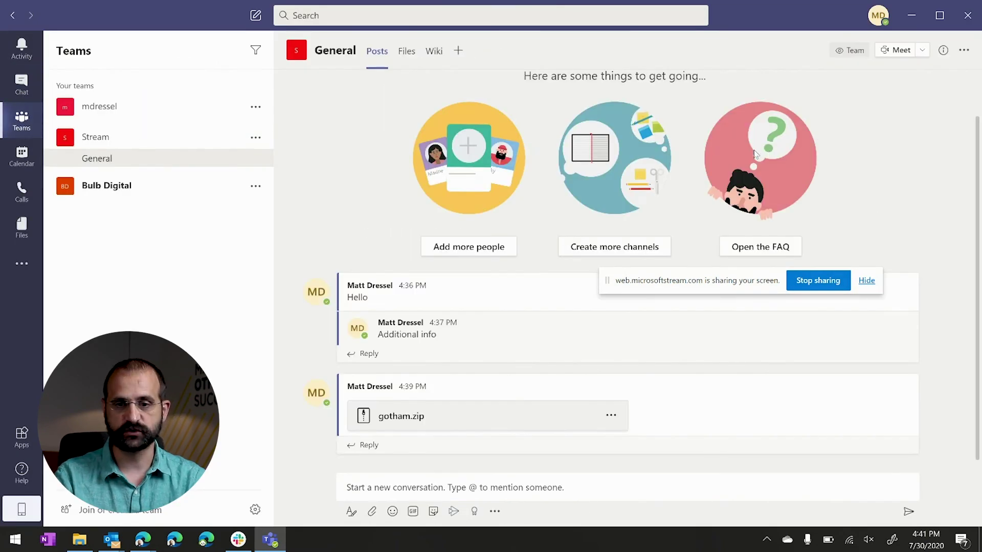
{"action": "left_click", "coordinate": [898, 50]}
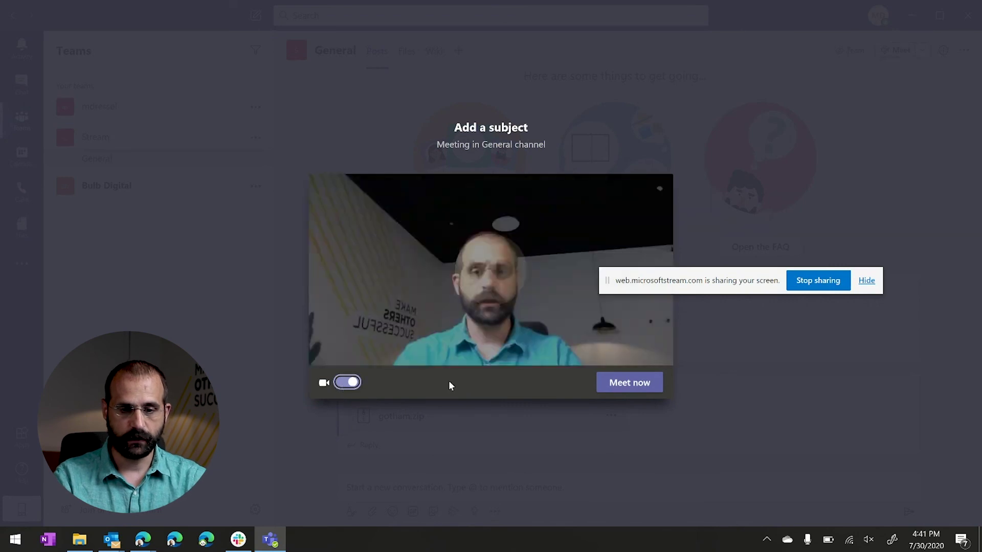
{"action": "left_click", "coordinate": [615, 391]}
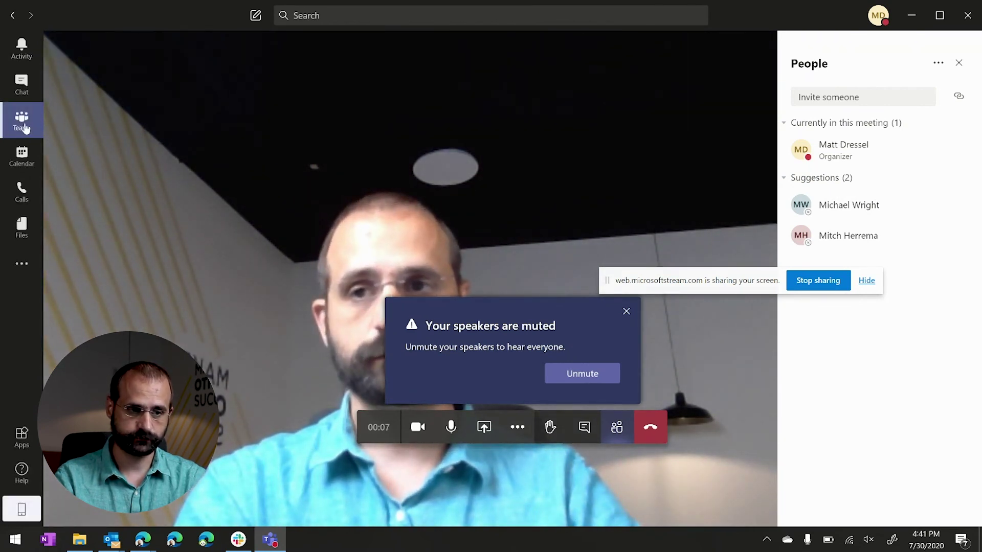
{"action": "left_click", "coordinate": [23, 122]}
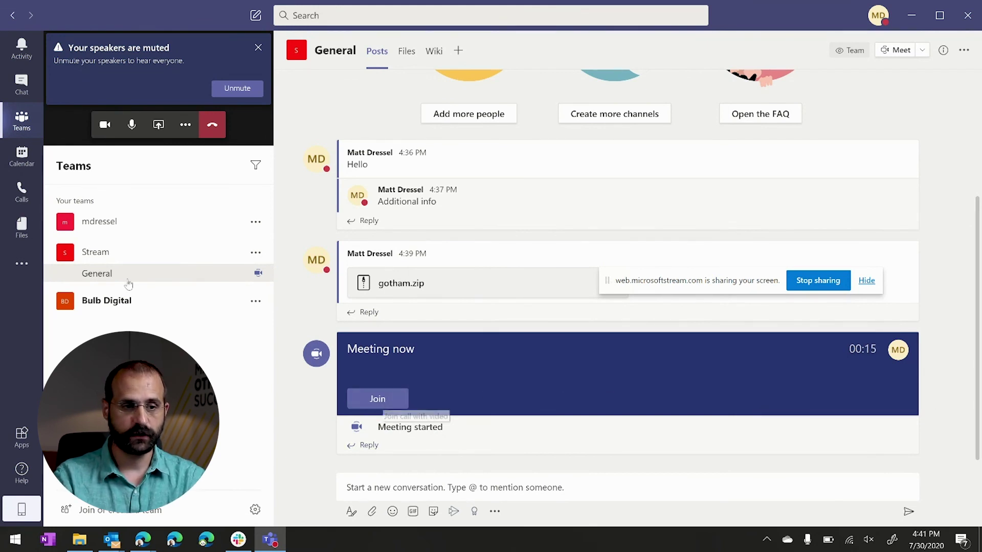
{"action": "left_click", "coordinate": [106, 77]}
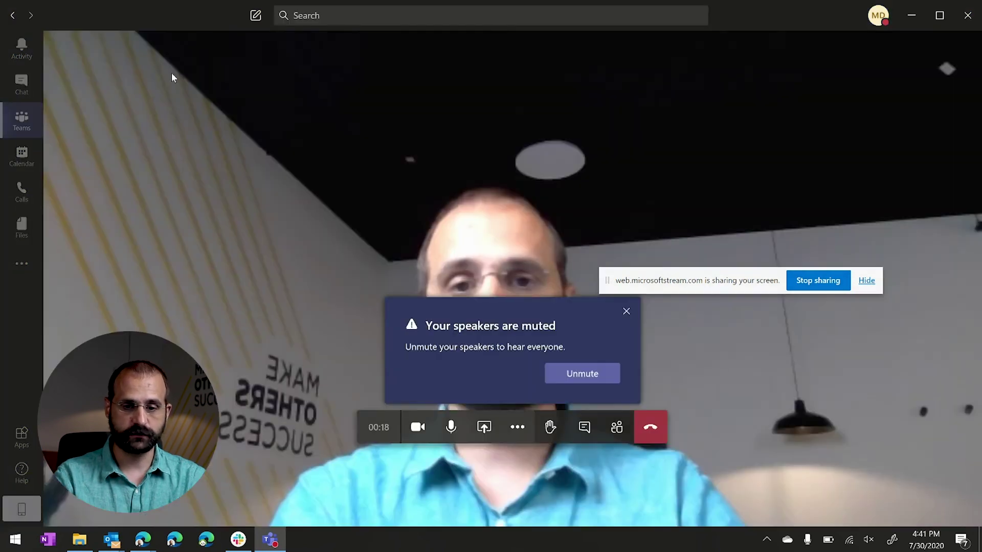
With the camera turned off, ask the first suggested team member to join the meeting, and leave the meeting
{"action": "left_click", "coordinate": [417, 427]}
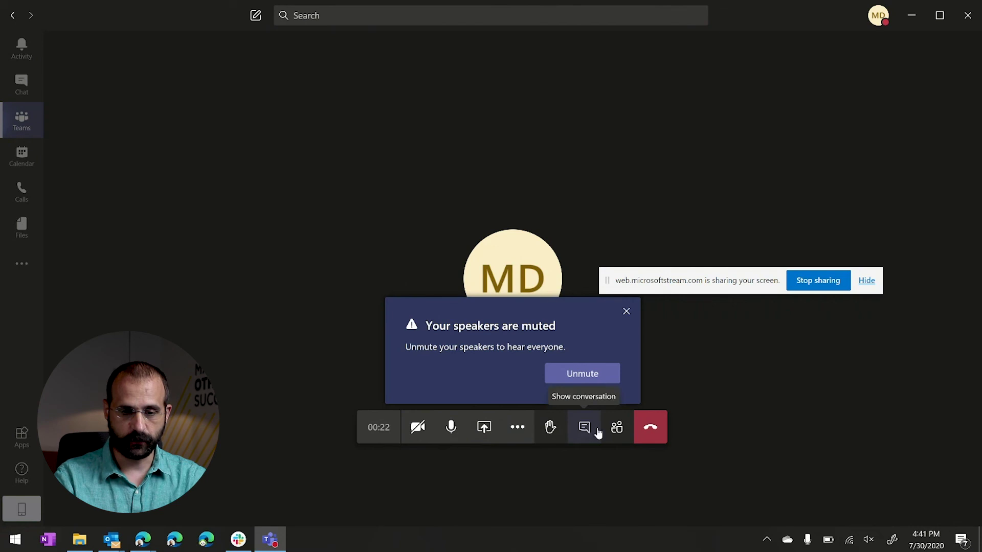
{"action": "left_click", "coordinate": [615, 431]}
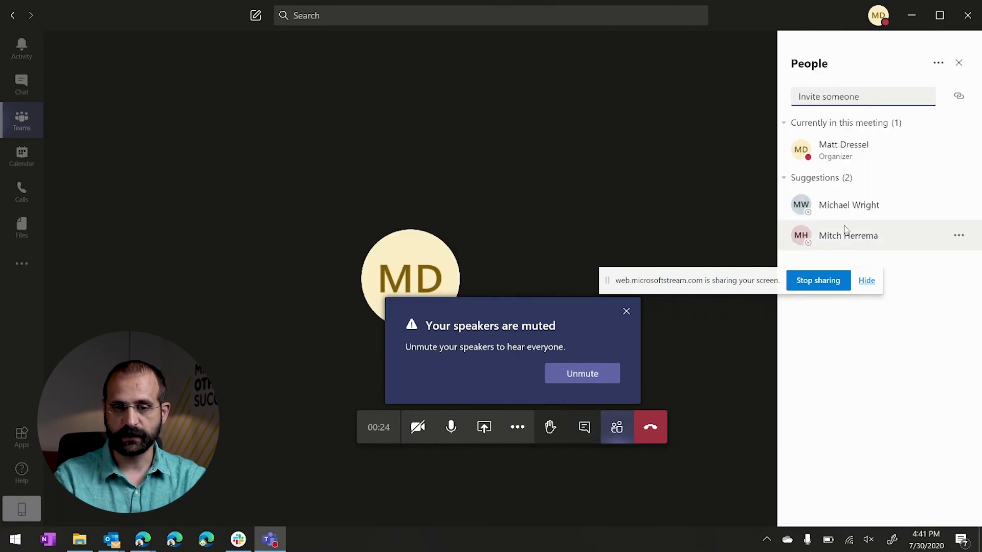
{"action": "left_click", "coordinate": [959, 205]}
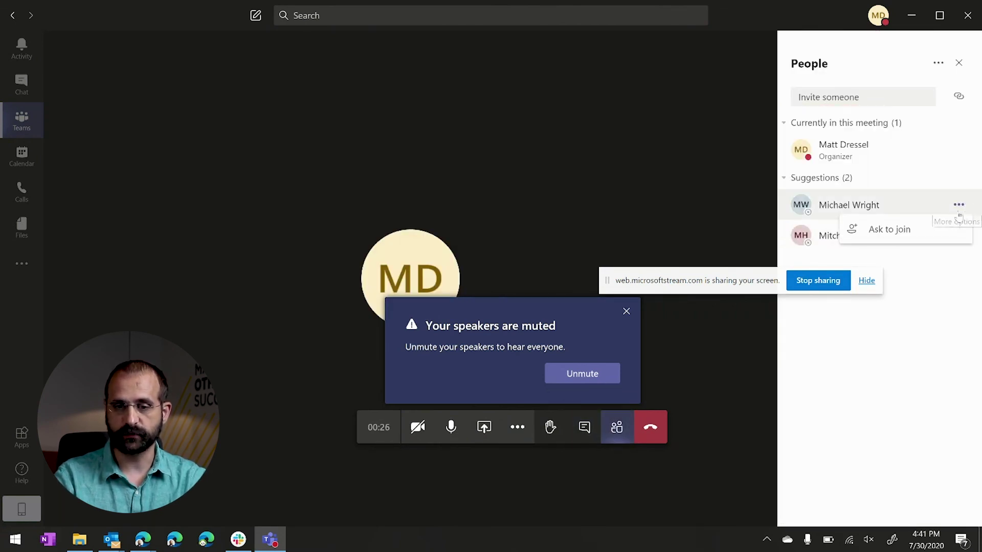
{"action": "left_click", "coordinate": [943, 227]}
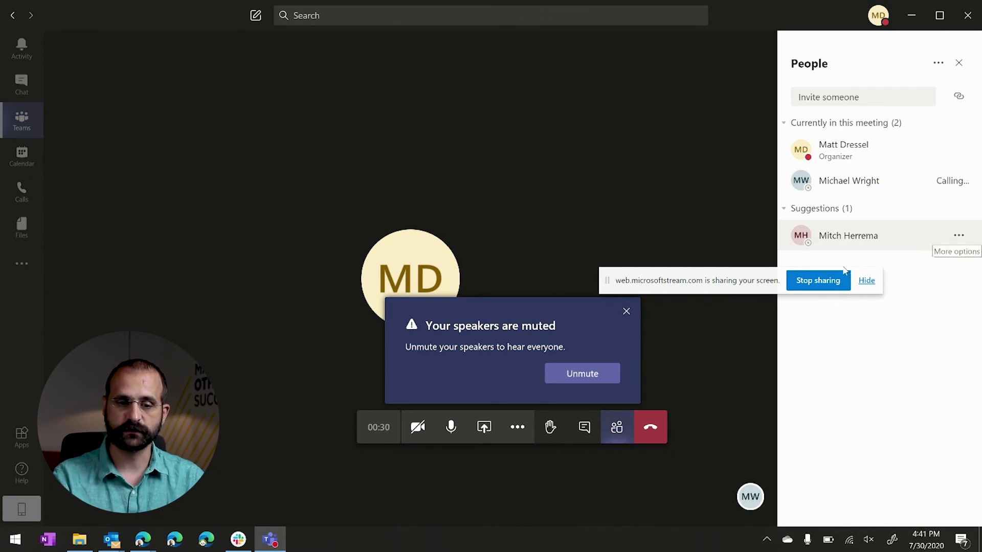
{"action": "left_click", "coordinate": [660, 431]}
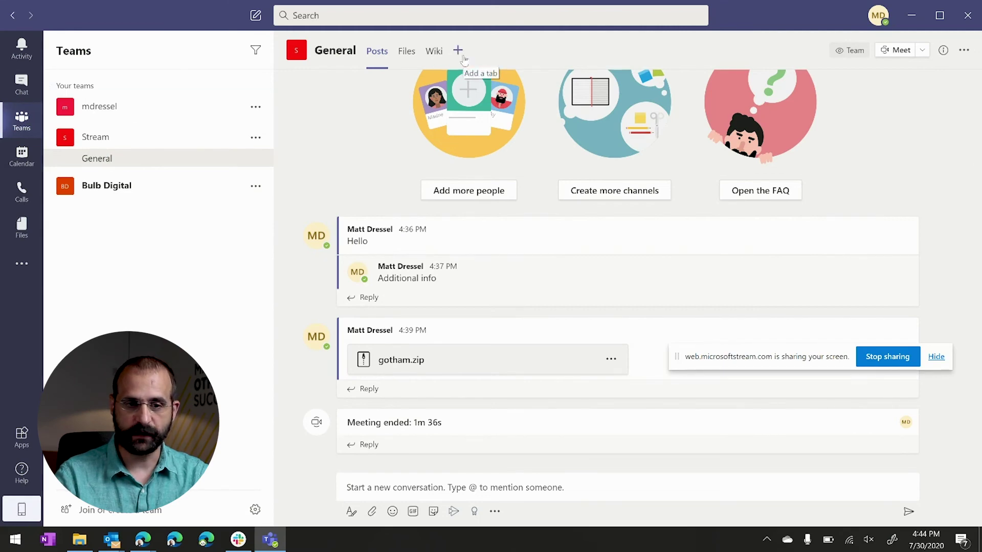
Look through the apps that can be added as tabs to Stream's General channel, without adding one
{"action": "left_click", "coordinate": [458, 51]}
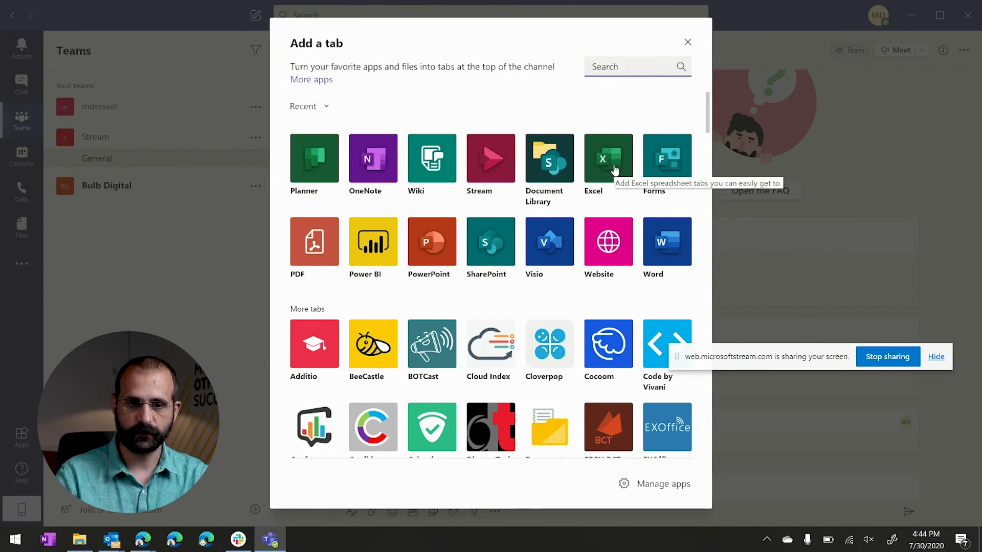
{"action": "left_click", "coordinate": [687, 42]}
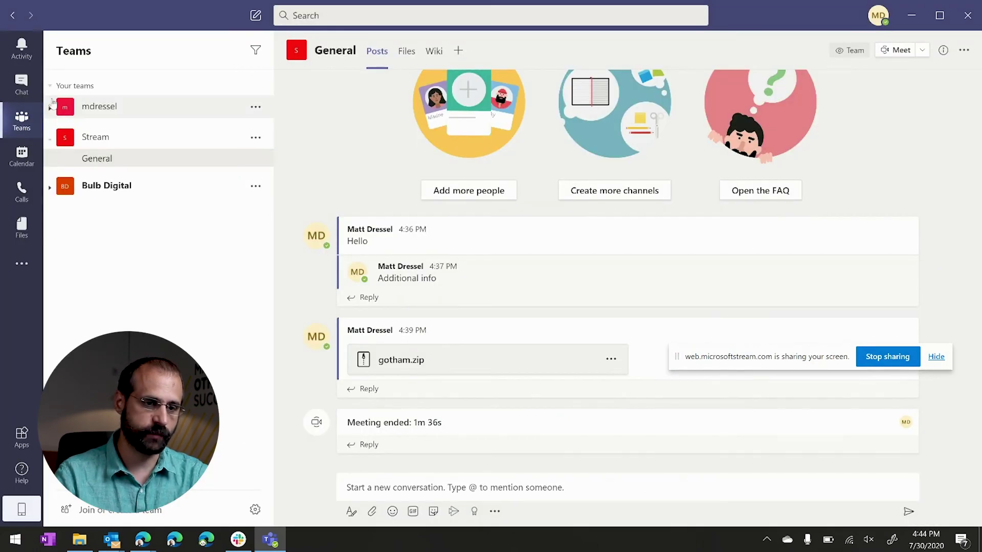
View the apps available as tabs in New Project Chat and the Channel and Video options for a Stream tab, without adding one
{"action": "left_click", "coordinate": [22, 84]}
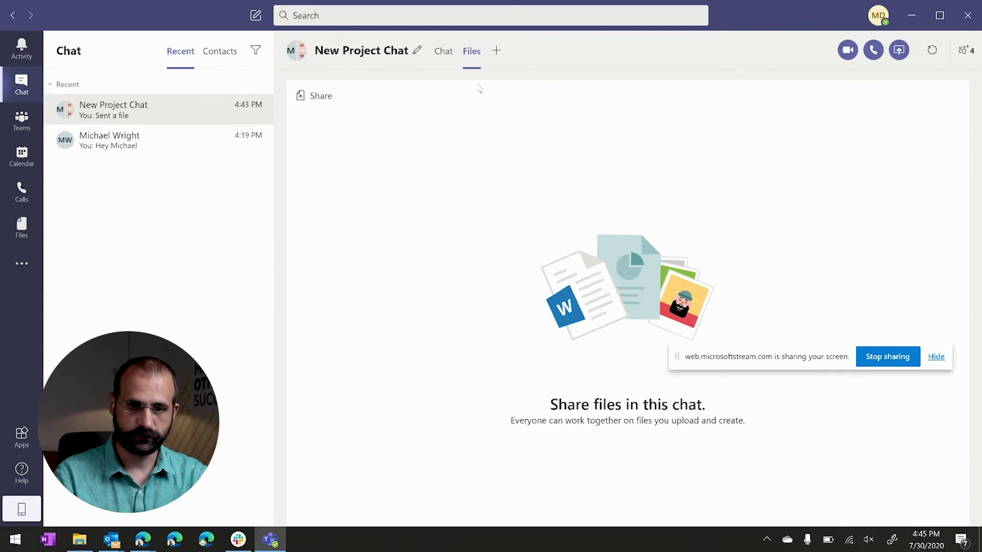
{"action": "left_click", "coordinate": [496, 51]}
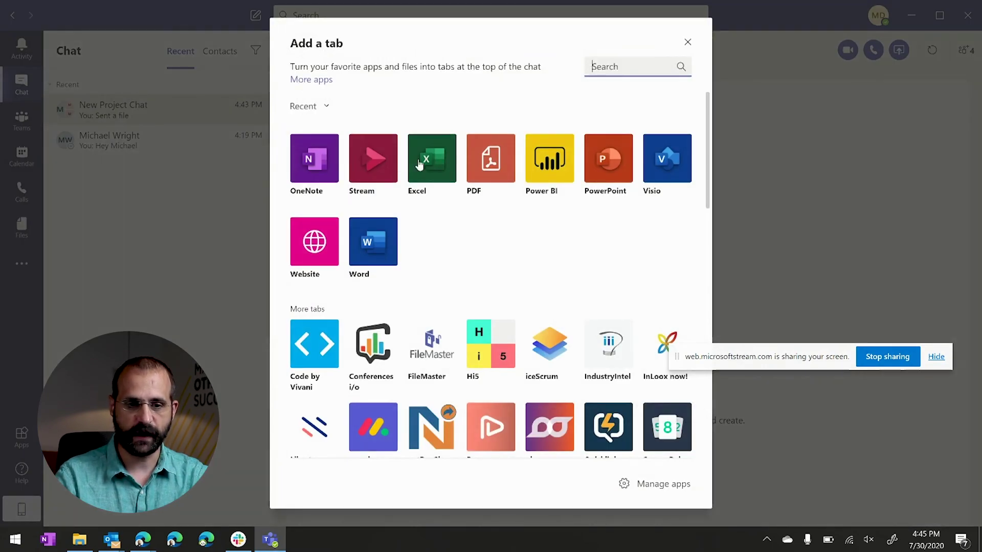
{"action": "key", "text": "Escape"}
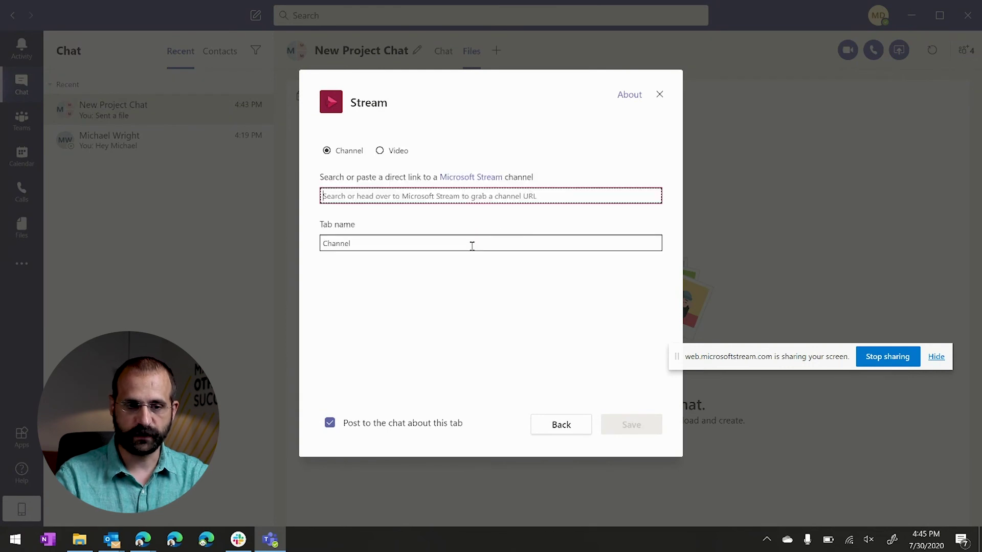
{"action": "left_click", "coordinate": [426, 191]}
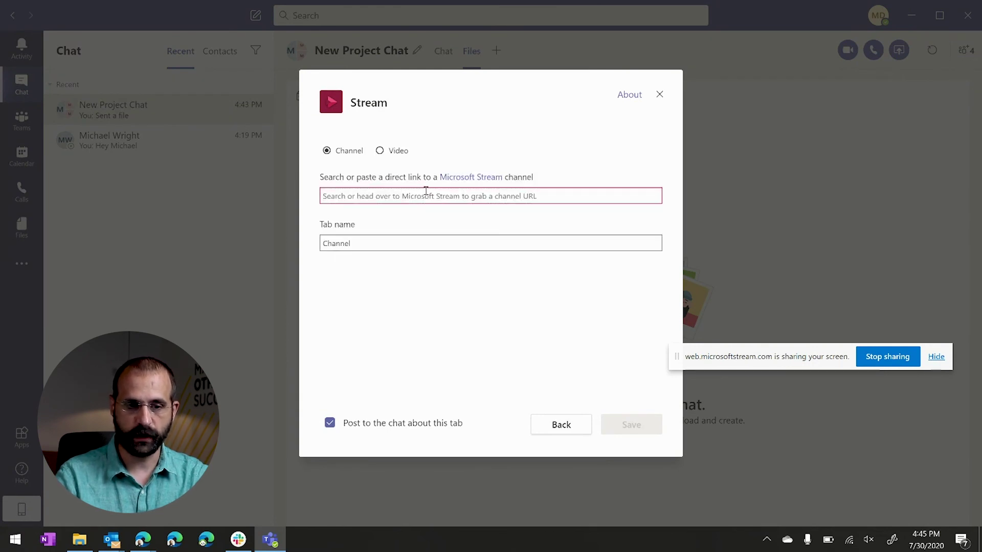
{"action": "left_click", "coordinate": [391, 151]}
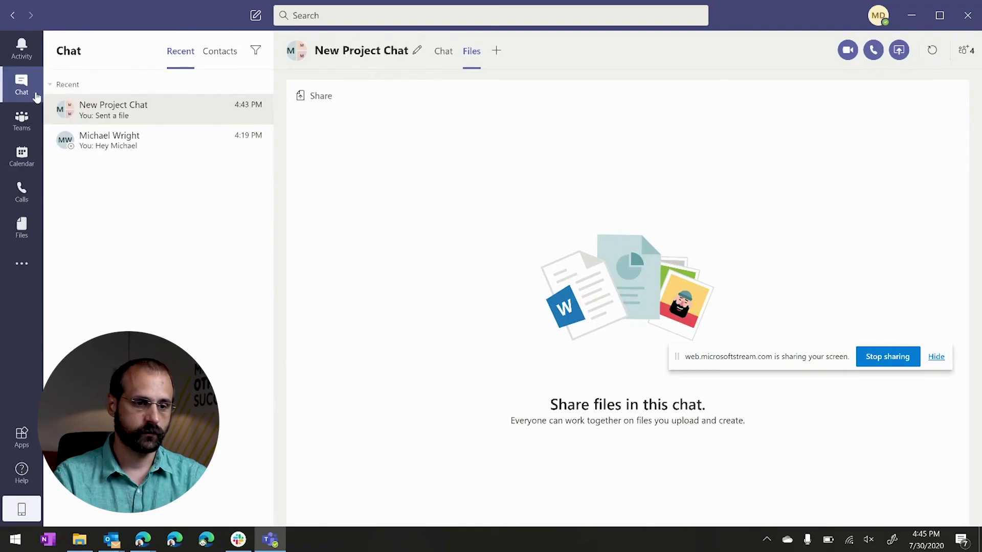
Create a standard channel named Training Videos in the Stream team, accessible to everyone on the team
{"action": "left_click", "coordinate": [22, 121]}
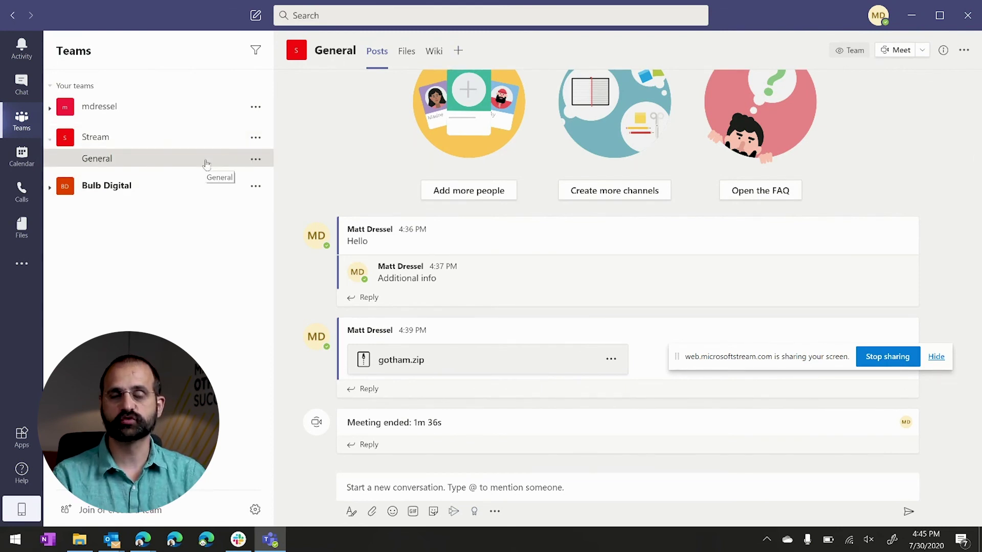
{"action": "left_click", "coordinate": [256, 137]}
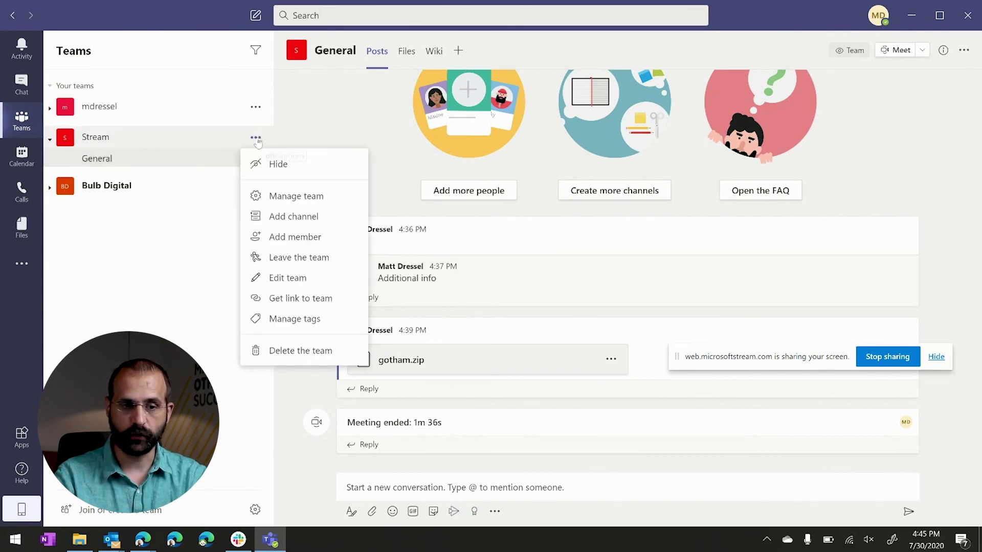
{"action": "left_click", "coordinate": [282, 217]}
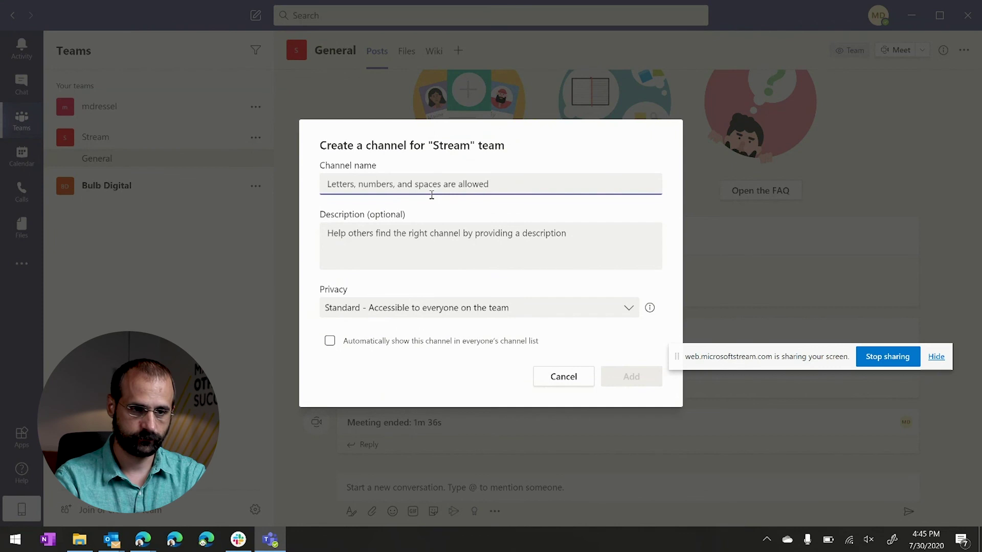
{"action": "type", "text": "Vi"}
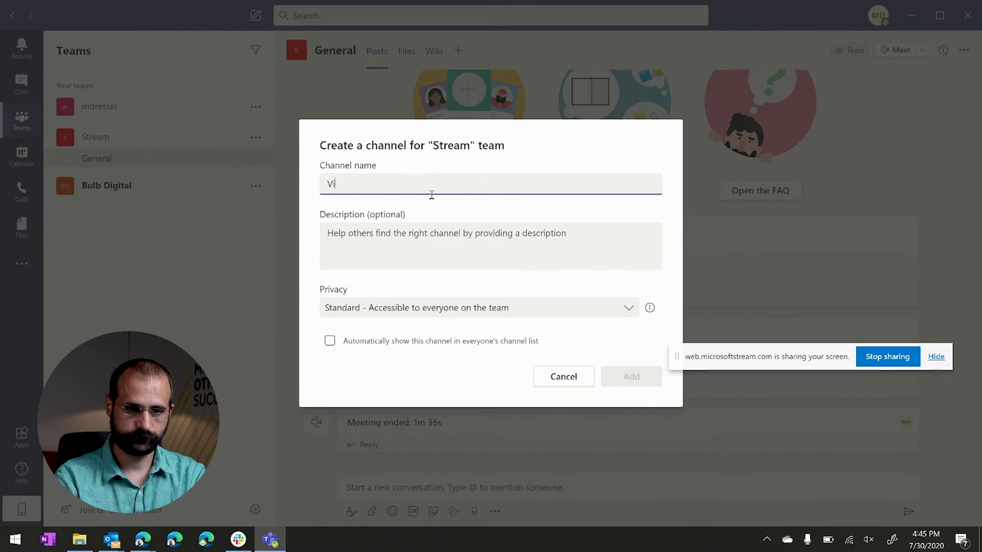
{"action": "type", "text": "deo"}
{"action": "key", "text": "BackSpace"}
{"action": "key", "text": "BackSpace"}
{"action": "key", "text": "BackSpace"}
{"action": "key", "text": "BackSpace"}
{"action": "key", "text": "BackSpace"}
{"action": "key", "text": "BackSpace"}
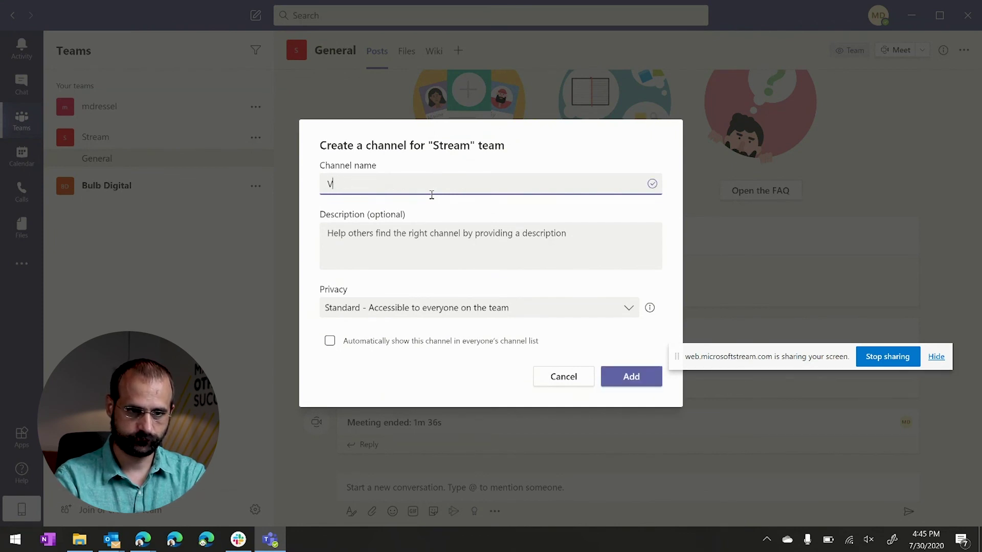
{"action": "type", "text": "Training Videos"}
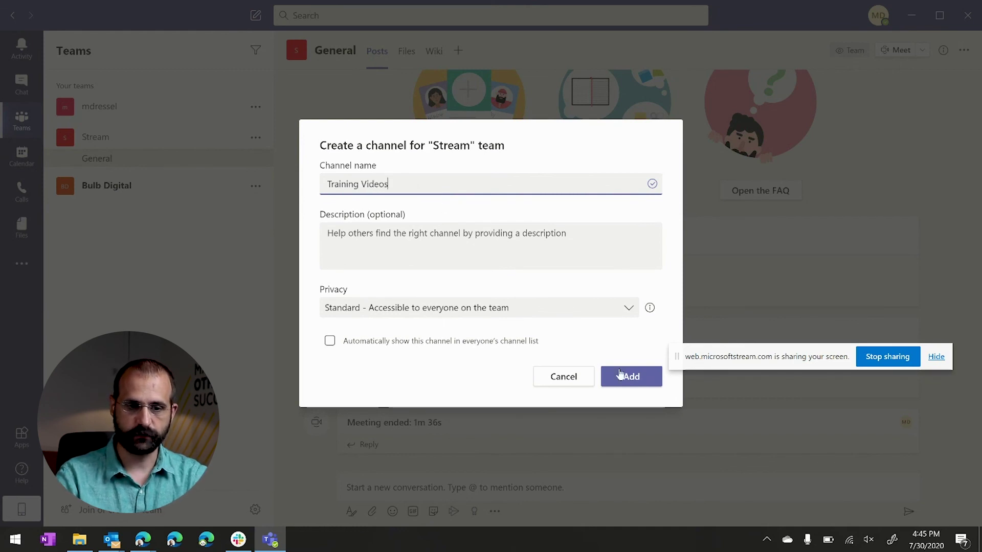
{"action": "left_click", "coordinate": [628, 375]}
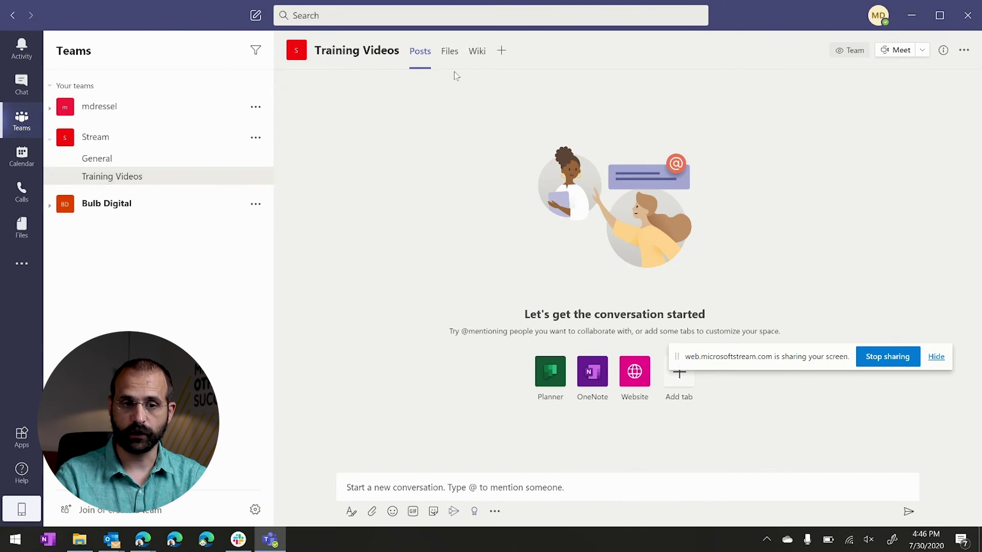
View the apps that can be added as tabs to the Training Videos channel, without adding one
{"action": "left_click", "coordinate": [501, 52]}
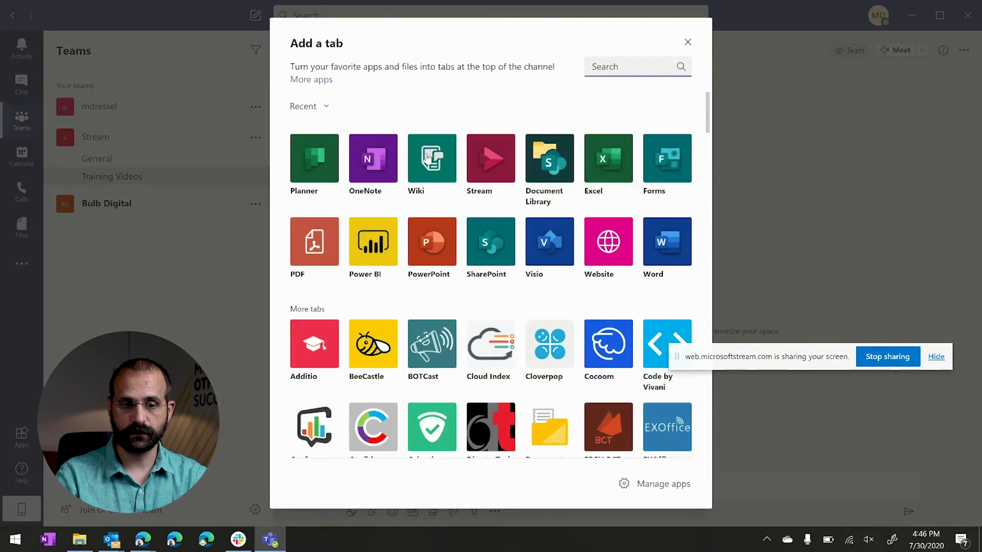
{"action": "left_click", "coordinate": [688, 42]}
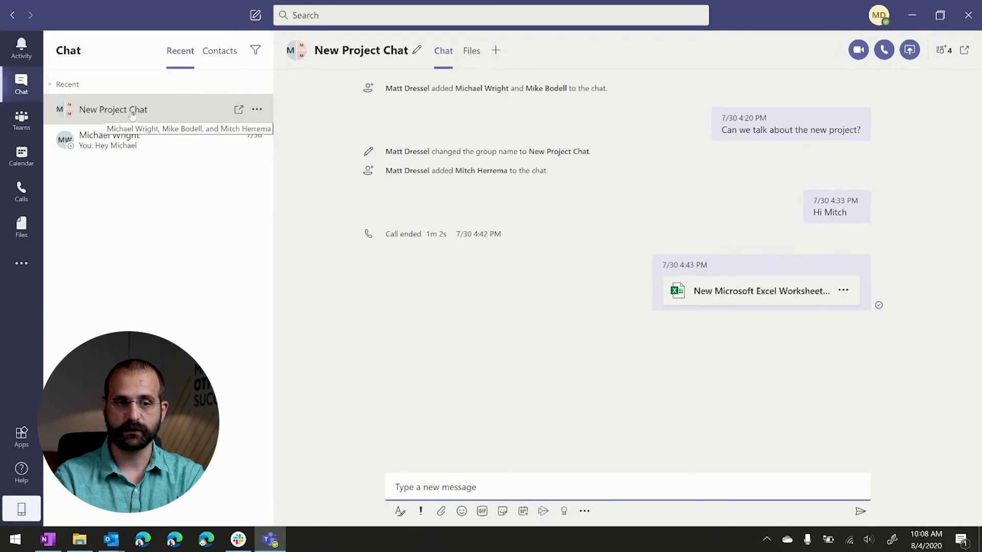
Start a new chat addressed to the three other members of New Project Chat and go to its message box
{"action": "left_click", "coordinate": [253, 17]}
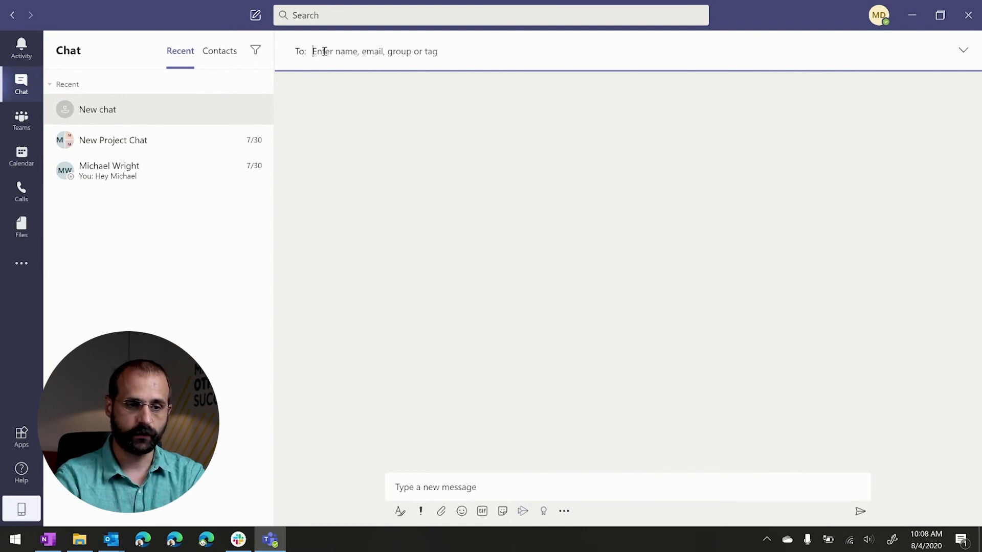
{"action": "type", "text": "mi"}
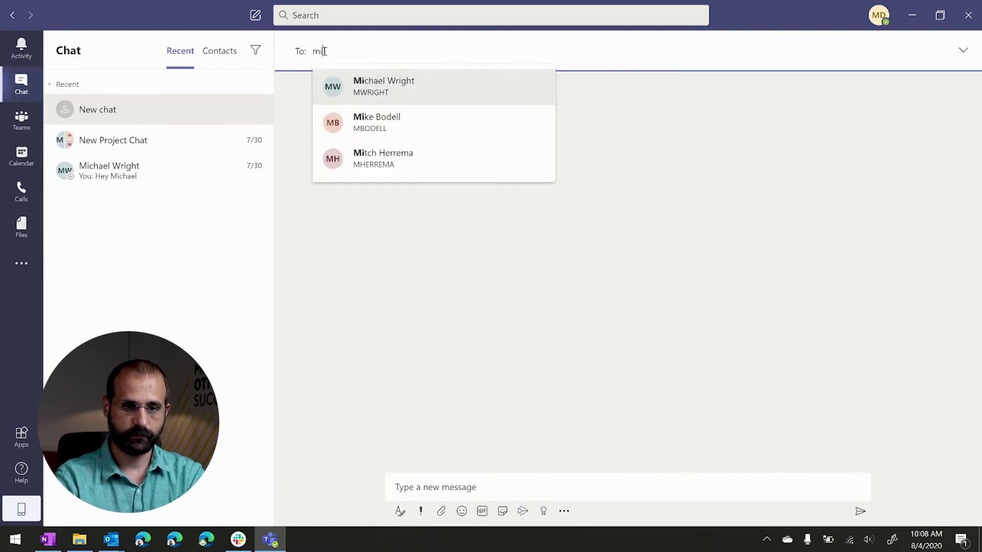
{"action": "key", "text": "Return"}
{"action": "type", "text": "mic"}
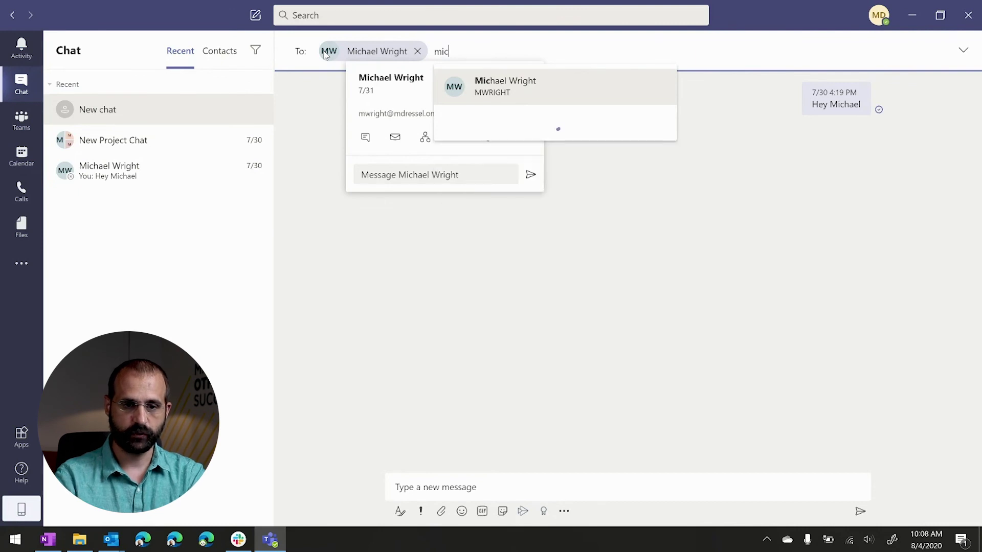
{"action": "key", "text": "BackSpace"}
{"action": "type", "text": "k"}
{"action": "key", "text": "Return"}
{"action": "type", "text": "mit"}
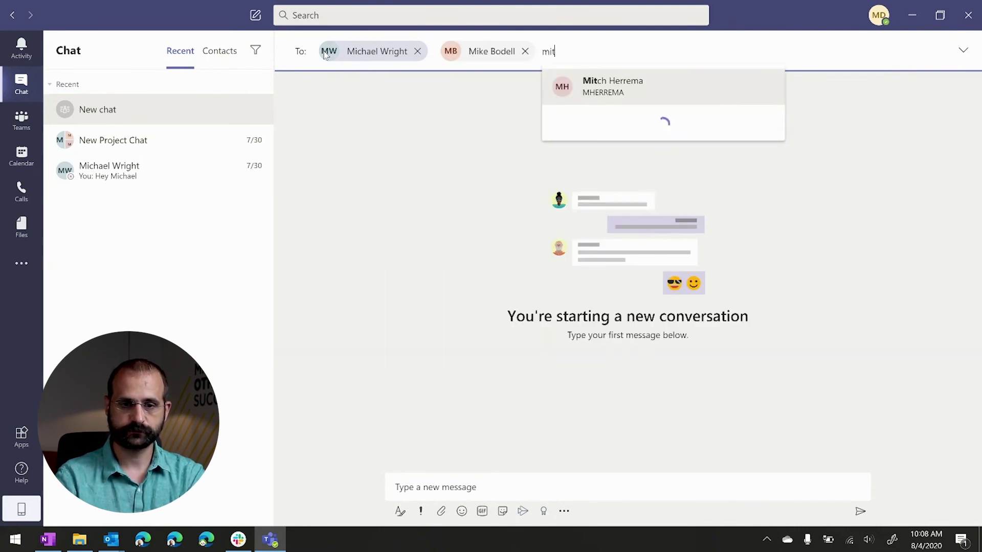
{"action": "key", "text": "Return"}
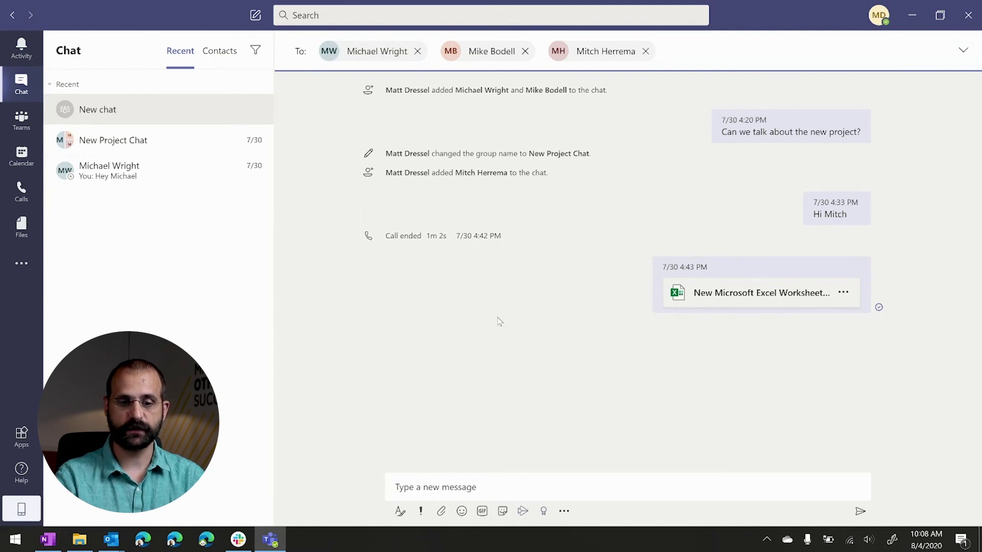
{"action": "left_click", "coordinate": [520, 487]}
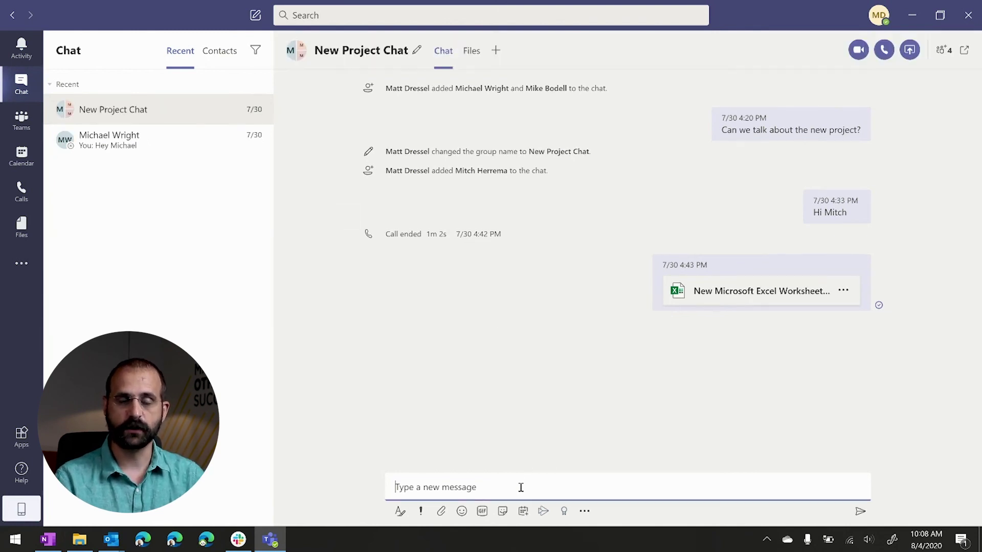